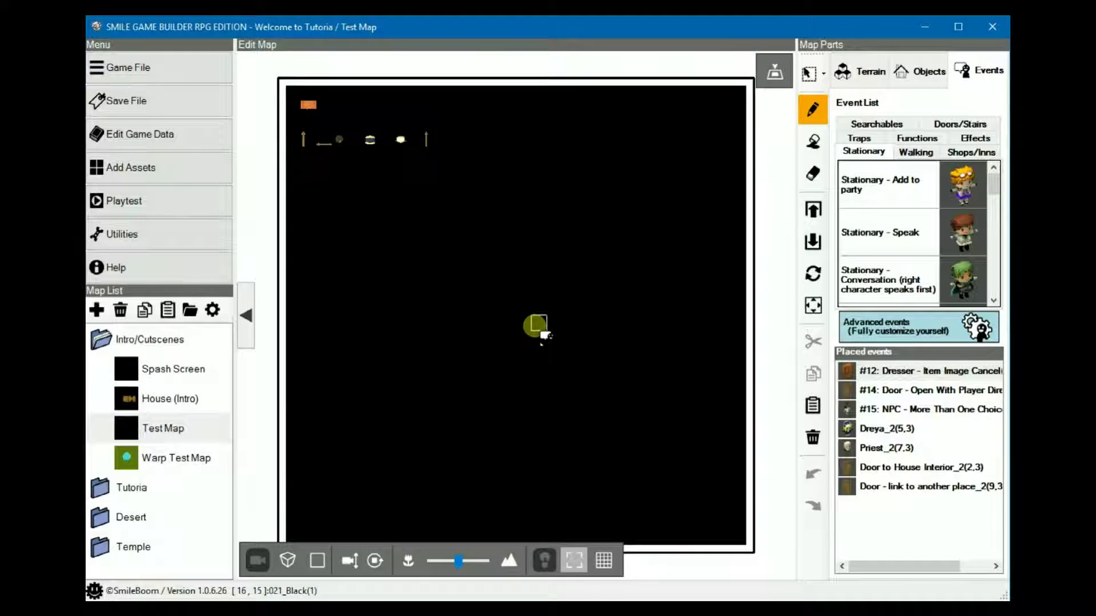
Create a new event on an empty cell, triggered automatically (1 time only).
{"action": "left_click", "coordinate": [537, 332]}
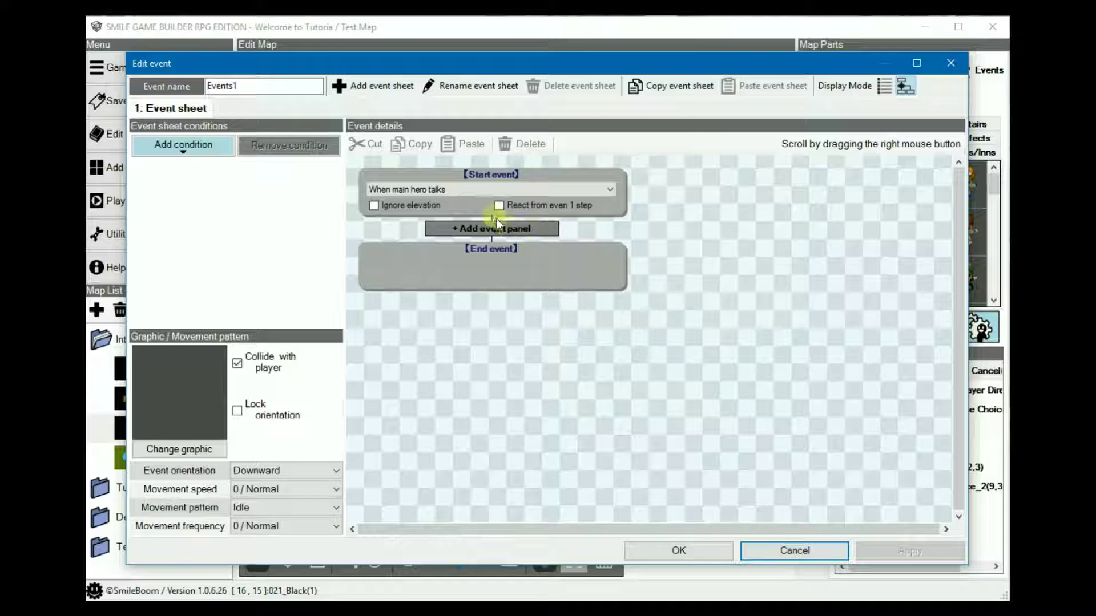
{"action": "left_click", "coordinate": [484, 193]}
{"action": "left_click", "coordinate": [460, 232]}
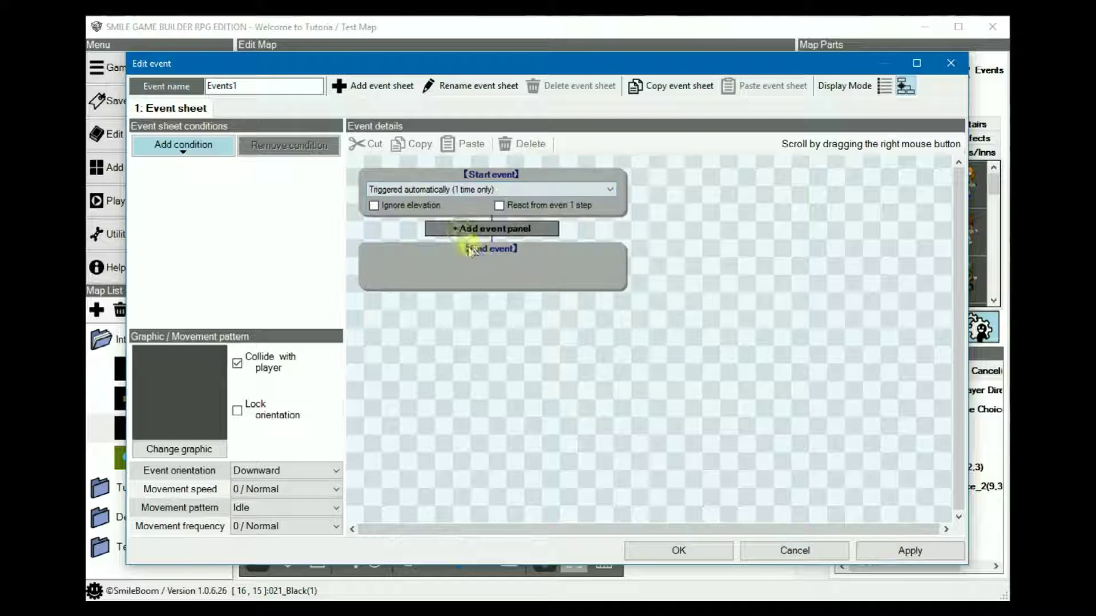
Add a Display message step showing "Hello.".
{"action": "left_click", "coordinate": [488, 227]}
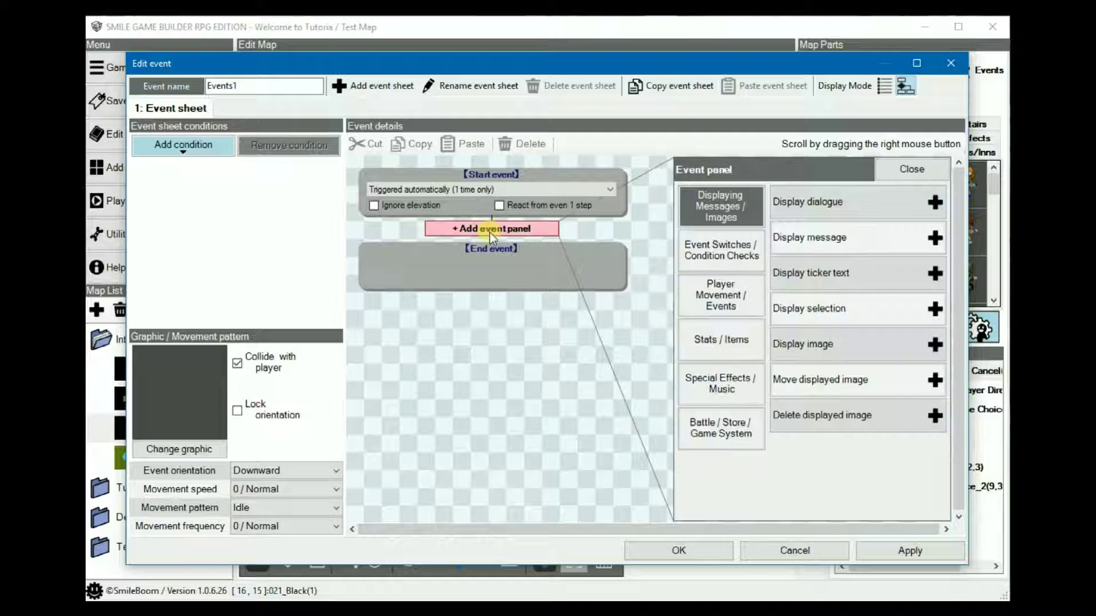
{"action": "left_click", "coordinate": [808, 238]}
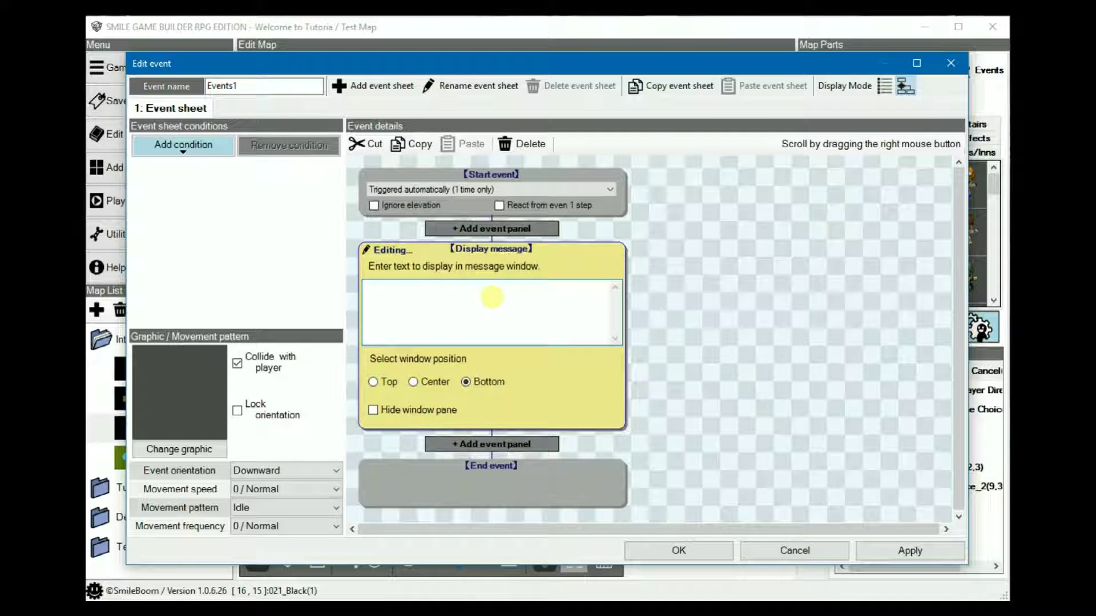
{"action": "type", "text": "Hello."}
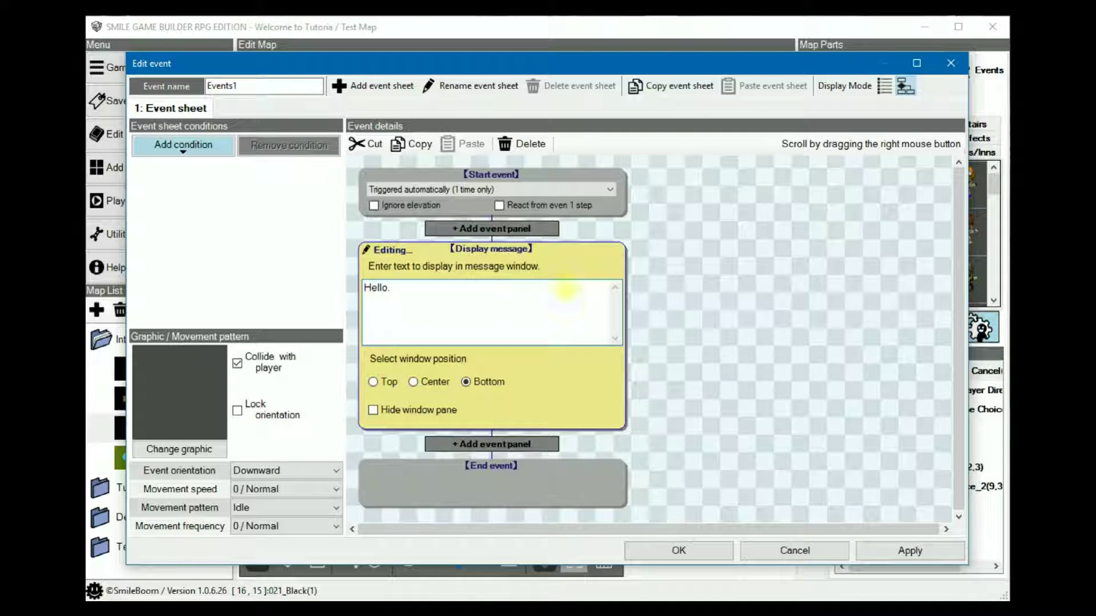
{"action": "left_click", "coordinate": [739, 313]}
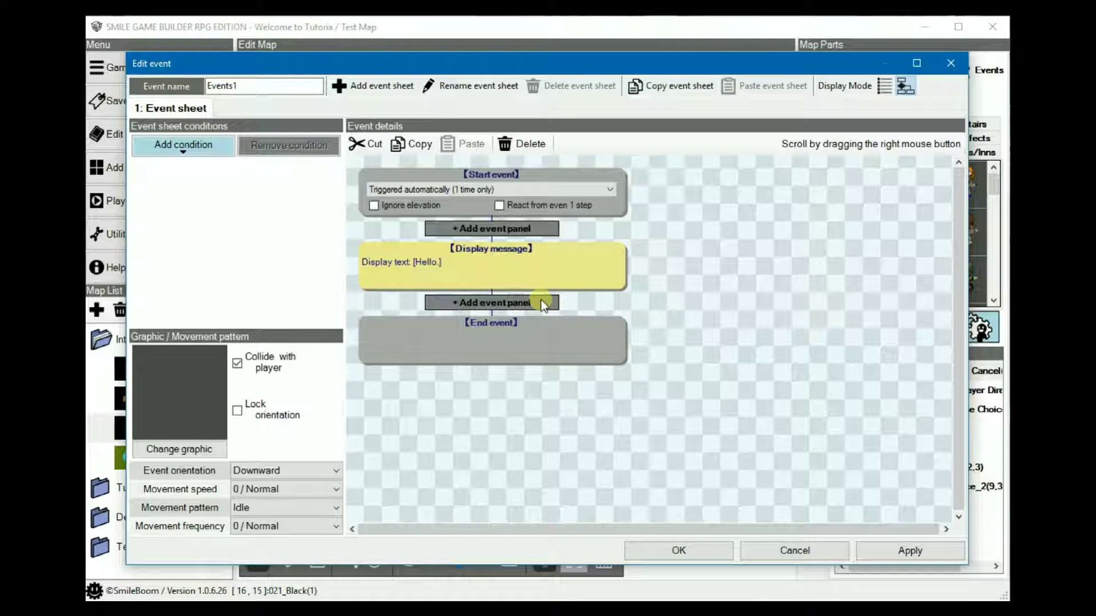
Add an Event switch step after the message that turns the Local Switch on.
{"action": "left_click", "coordinate": [502, 304]}
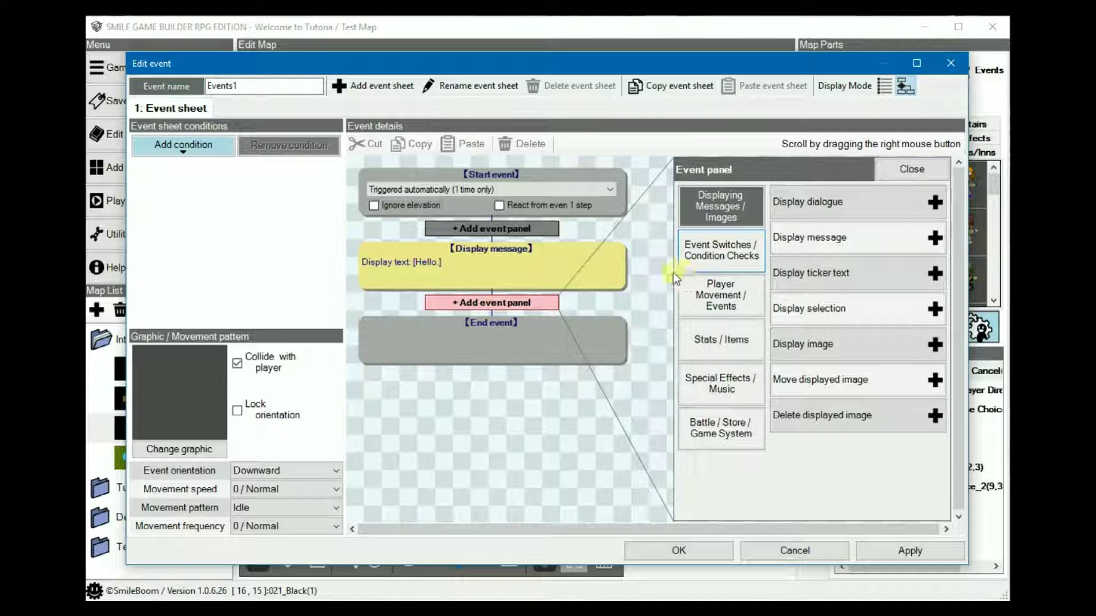
{"action": "left_click", "coordinate": [720, 251]}
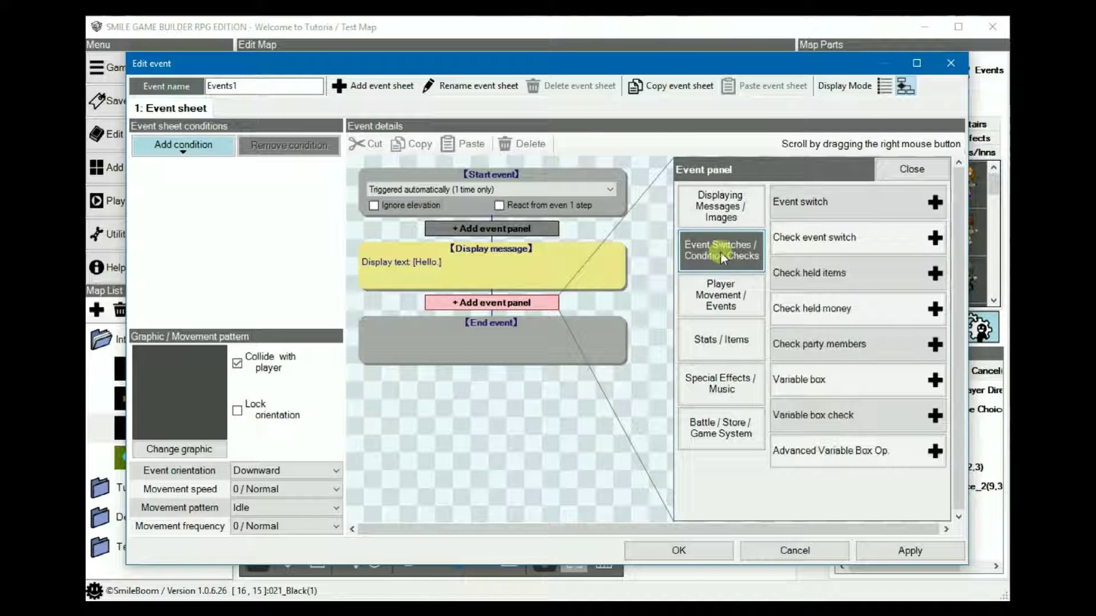
{"action": "left_click", "coordinate": [851, 207]}
{"action": "left_click", "coordinate": [497, 372]}
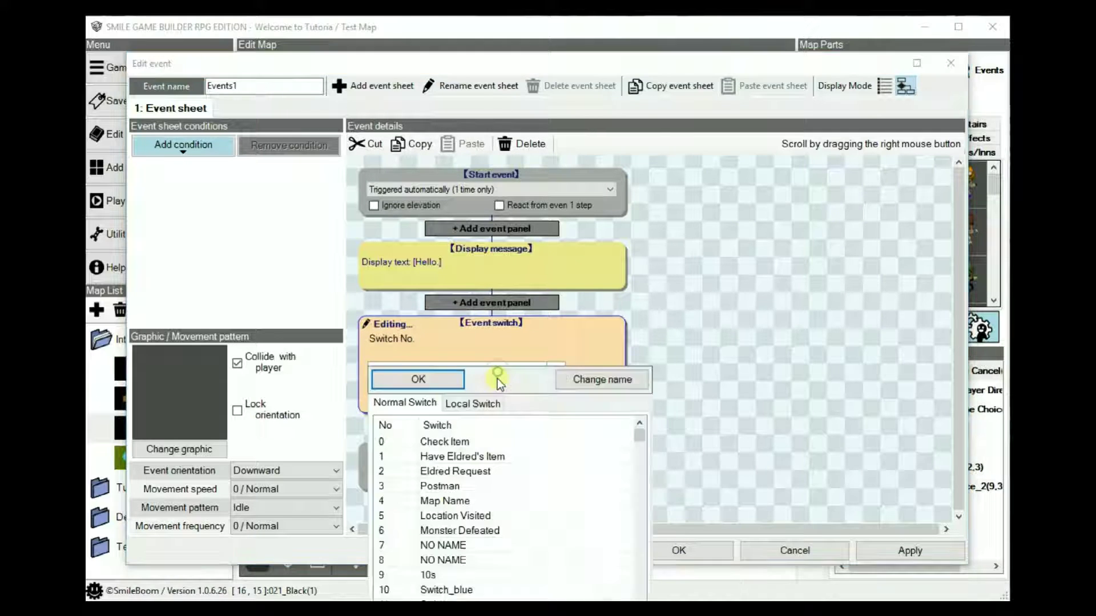
{"action": "left_click", "coordinate": [478, 406]}
{"action": "left_click", "coordinate": [434, 440]}
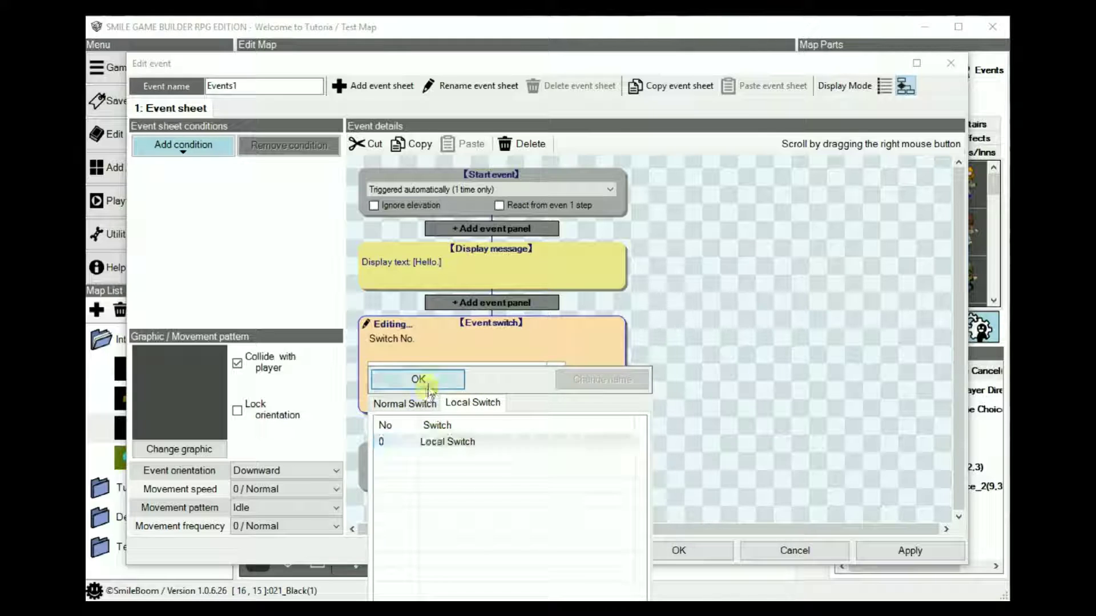
{"action": "left_click", "coordinate": [428, 382]}
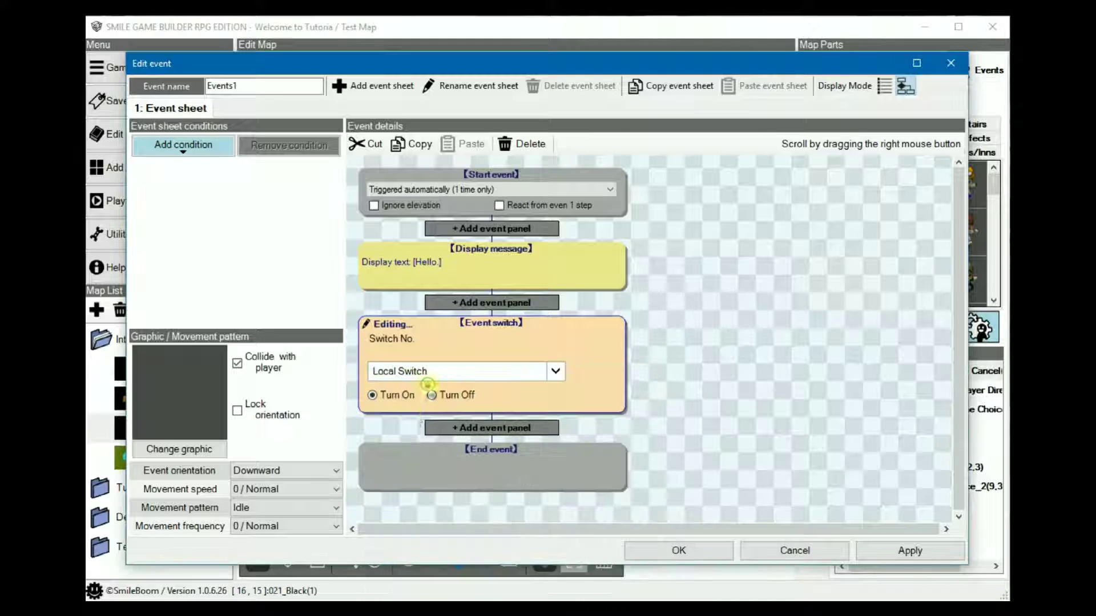
Add a second event sheet with an Event switch condition requiring the Local Switch.
{"action": "left_click", "coordinate": [361, 90]}
{"action": "left_click", "coordinate": [194, 146]}
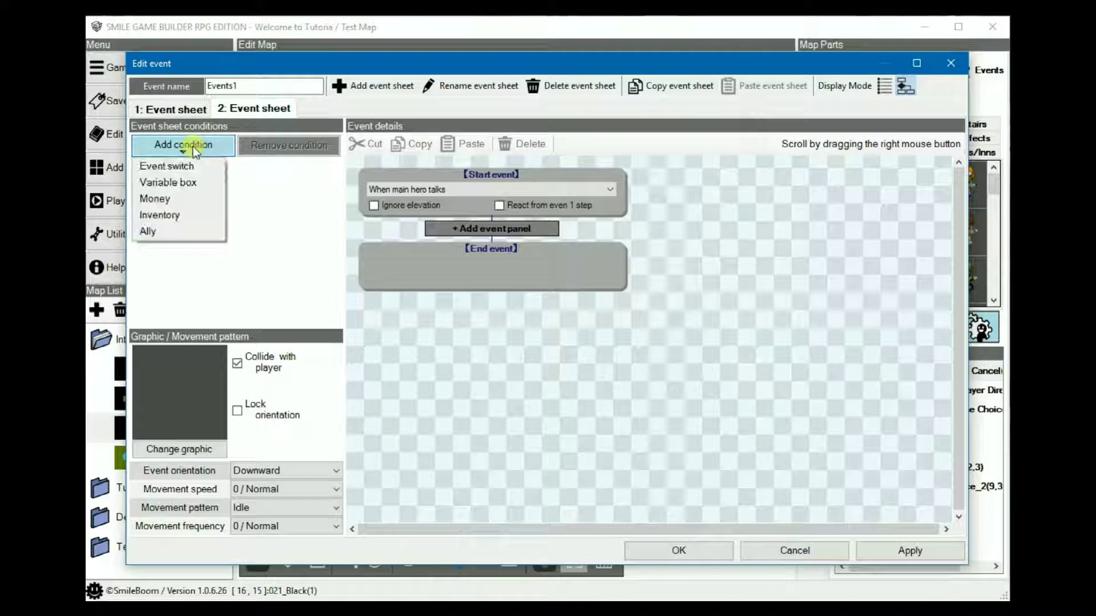
{"action": "left_click", "coordinate": [197, 166]}
{"action": "left_click", "coordinate": [245, 193]}
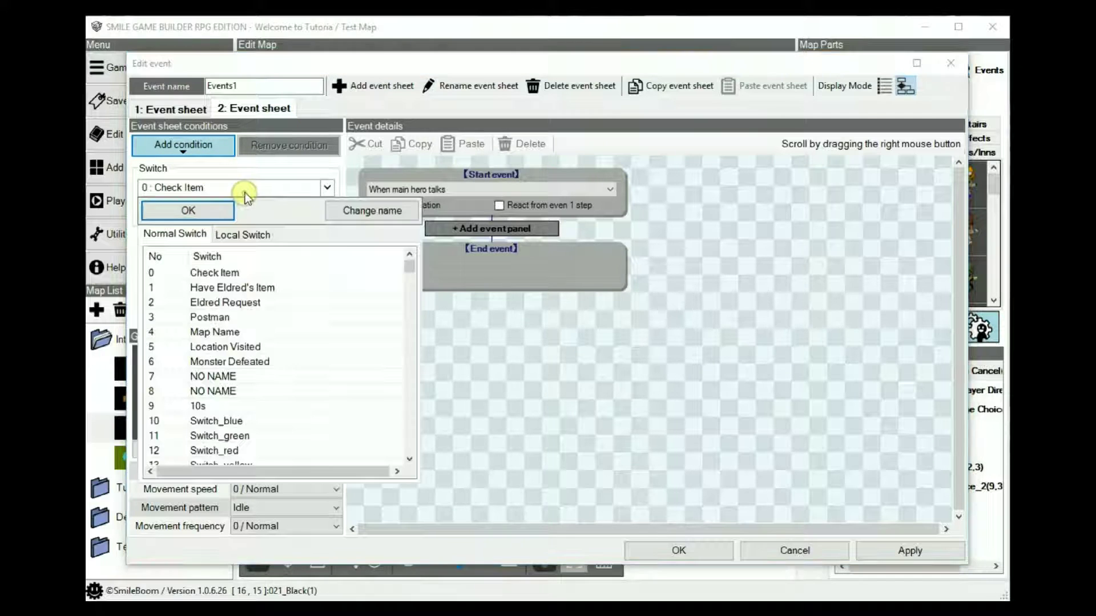
{"action": "left_click", "coordinate": [254, 236]}
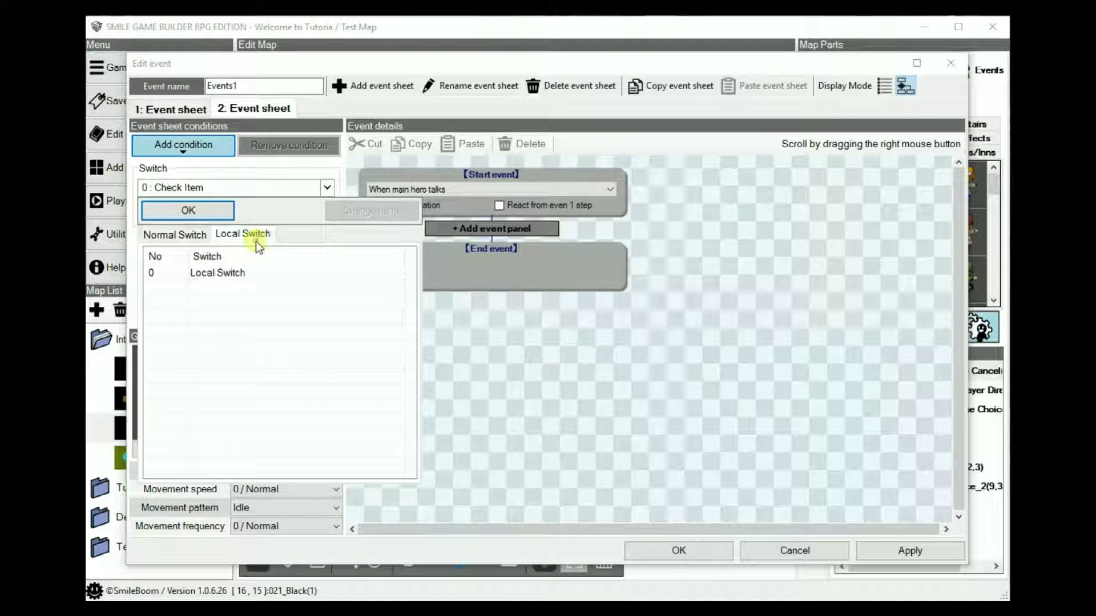
{"action": "left_click", "coordinate": [208, 276]}
{"action": "left_click", "coordinate": [194, 212]}
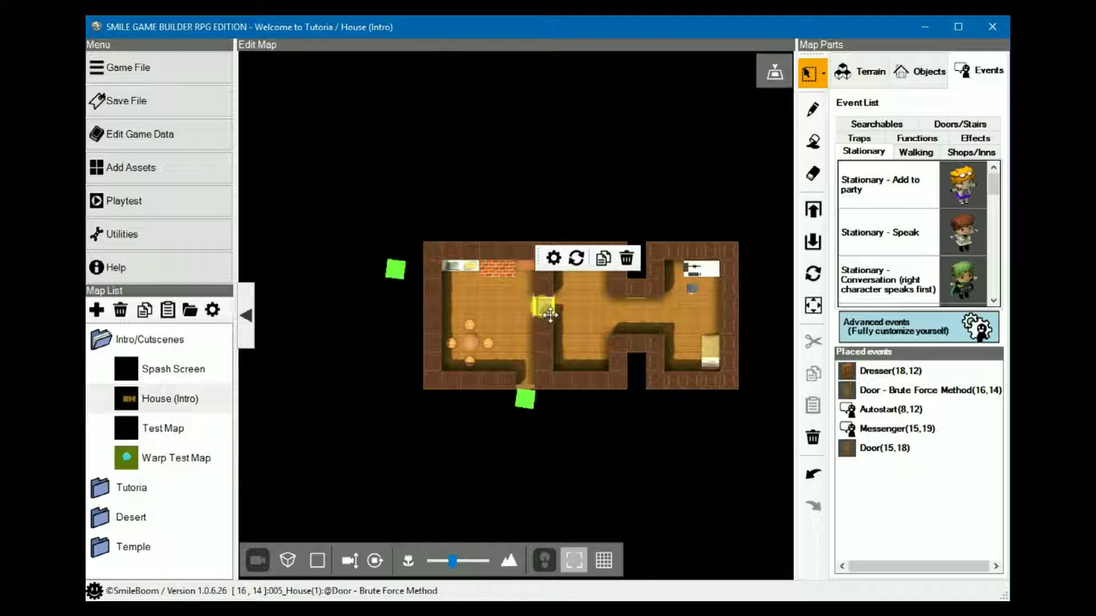
Open the door event's settings, review its sheets 2 and 3, and close the editor.
{"action": "right_click", "coordinate": [550, 314]}
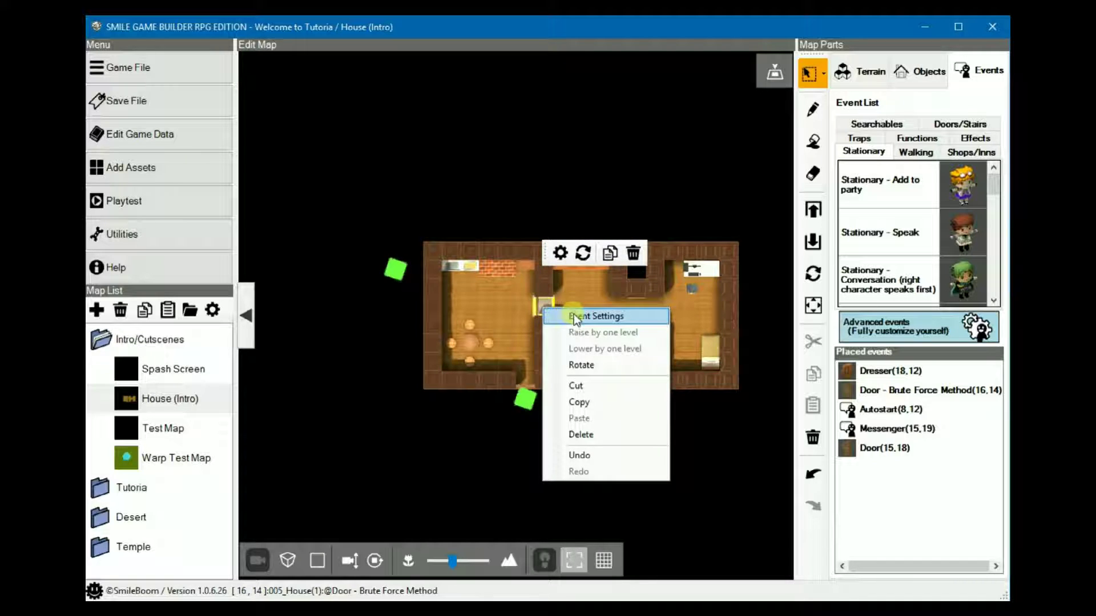
{"action": "left_click", "coordinate": [573, 314]}
{"action": "double_click", "coordinate": [550, 312]}
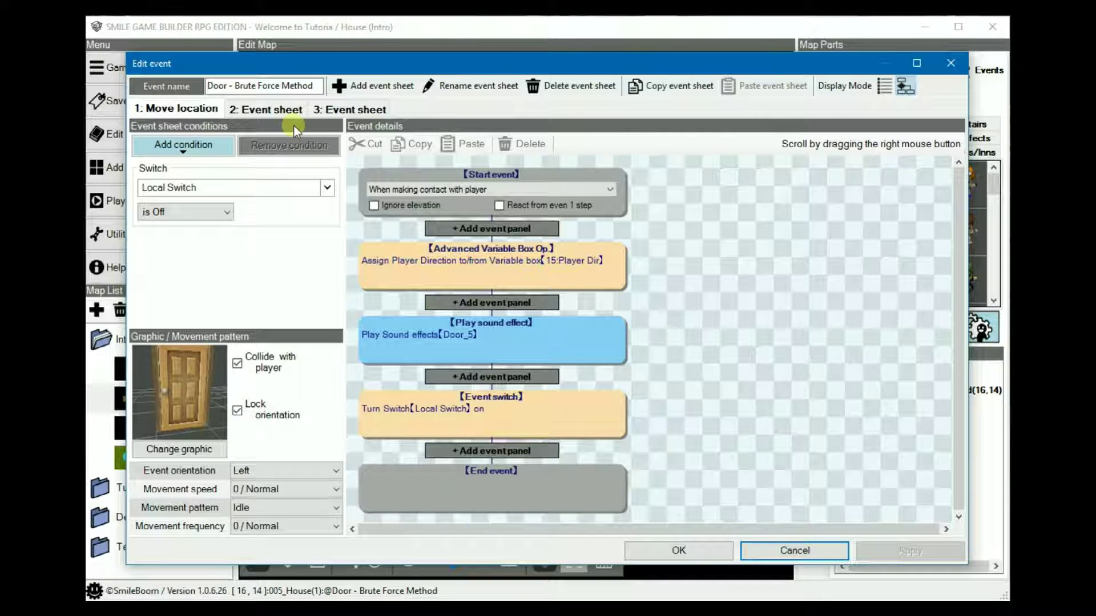
{"action": "left_click", "coordinate": [265, 107]}
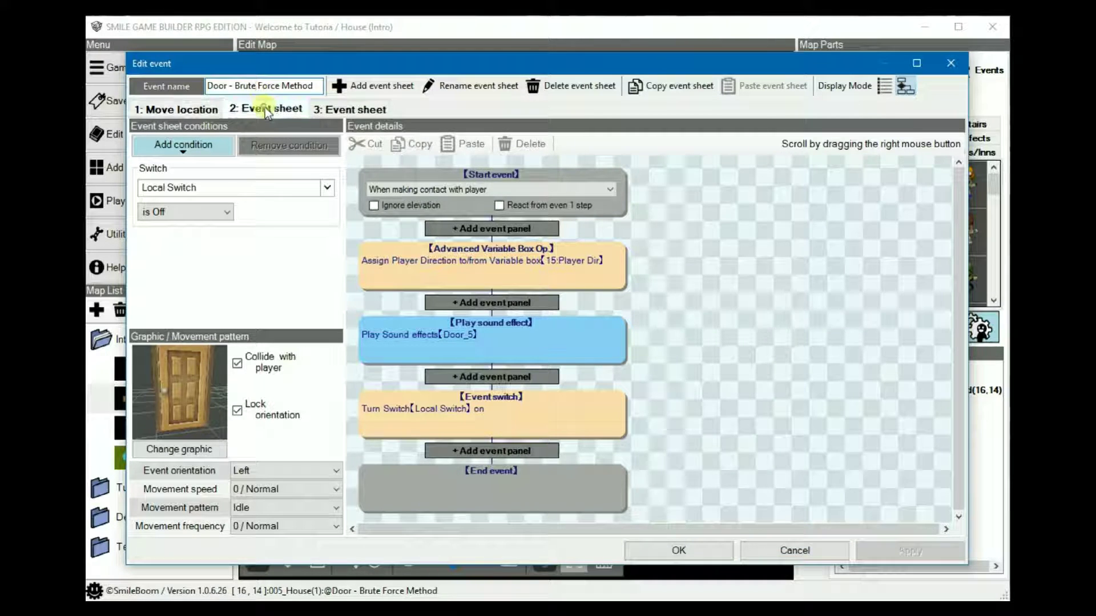
{"action": "left_click", "coordinate": [354, 111]}
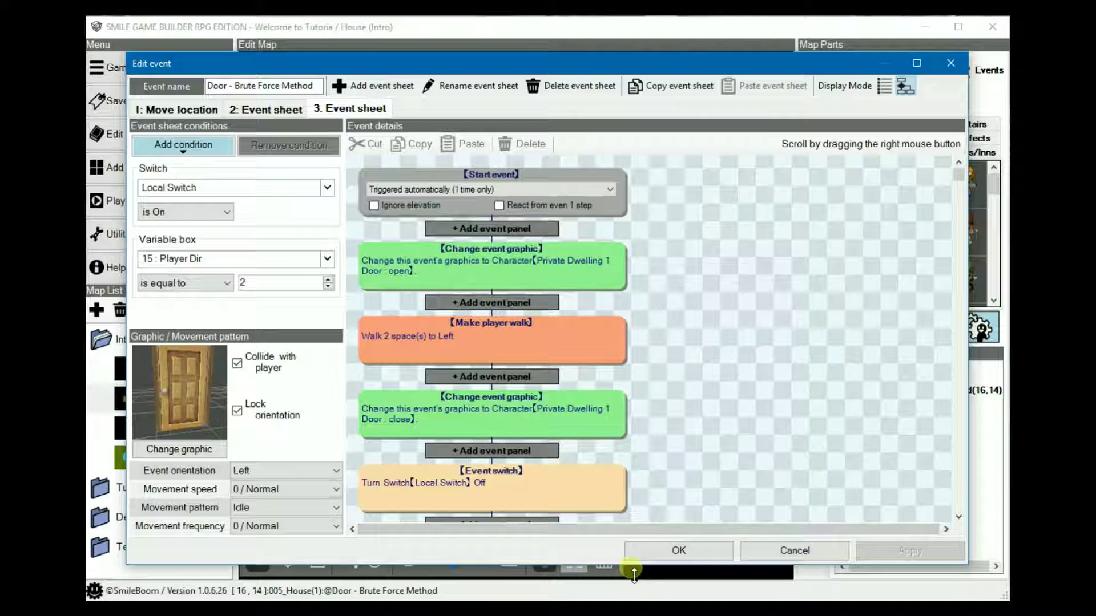
{"action": "left_click", "coordinate": [678, 552]}
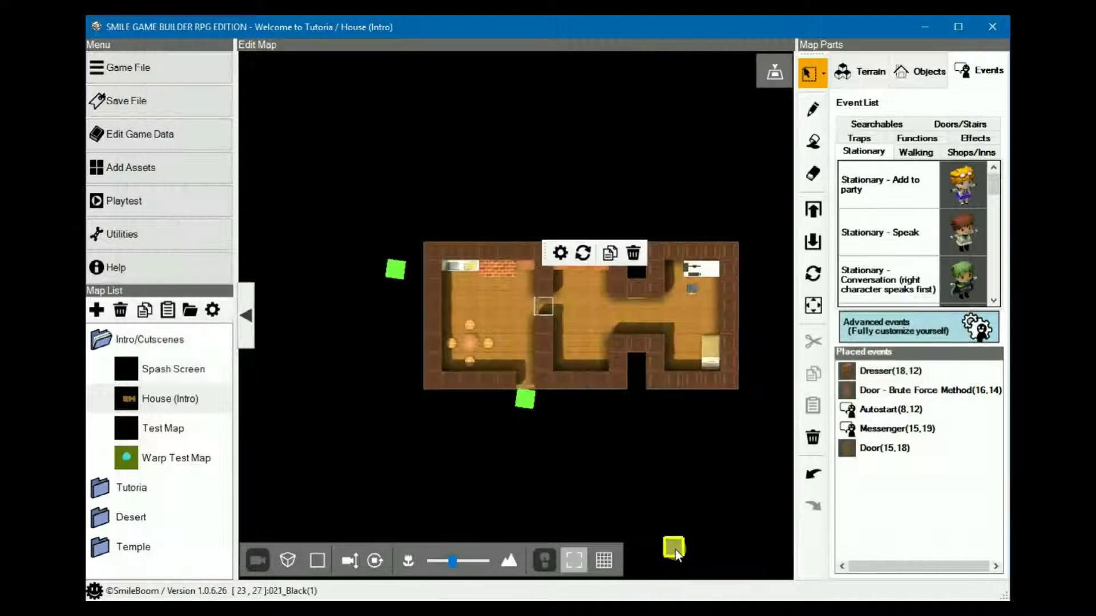
{"action": "scroll", "coordinate": [563, 299], "scroll_direction": "up", "scroll_amount": 2}
Open Door - Lupinos Method and inspect its Closed steps: Door_5 sound, graphic change, Local Switch on.
{"action": "right_click", "coordinate": [558, 304]}
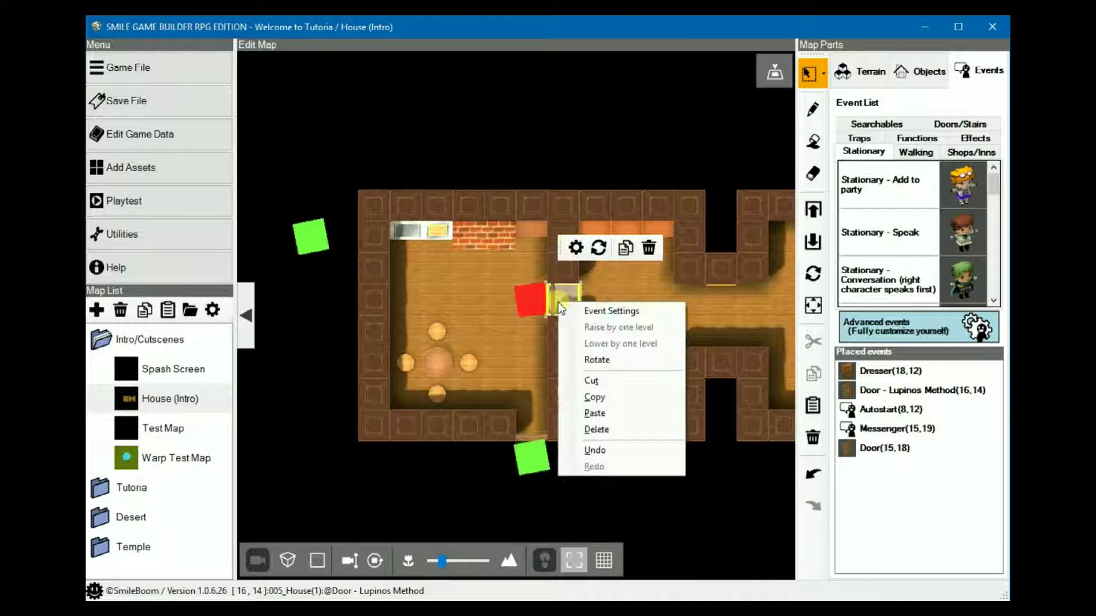
{"action": "left_click", "coordinate": [615, 313]}
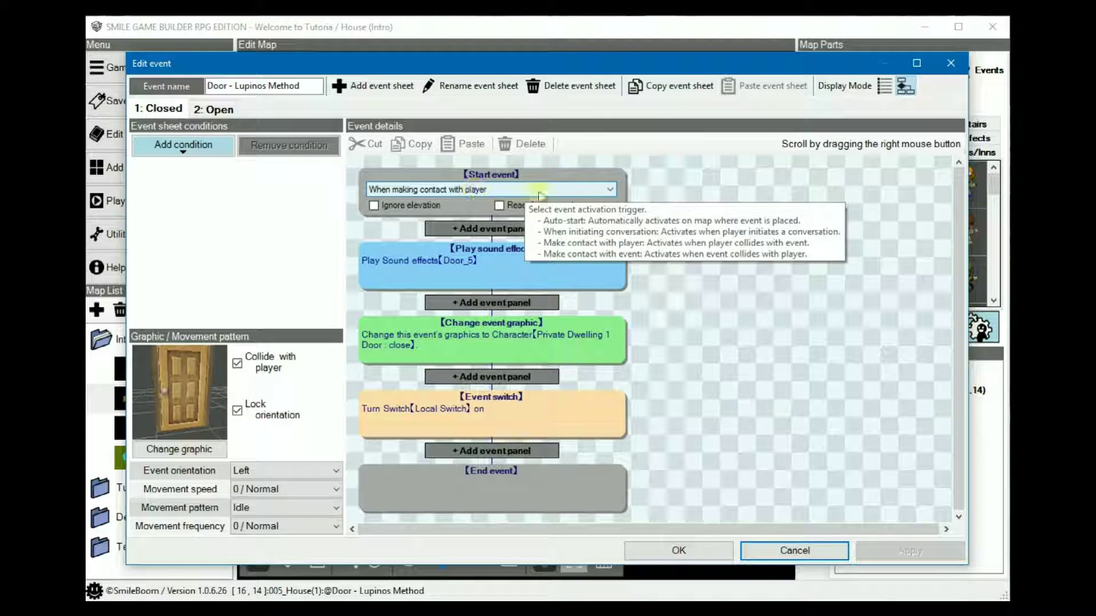
{"action": "left_click", "coordinate": [538, 271]}
{"action": "right_click_drag", "start_coordinate": [673, 343], "coordinate": [672, 281]}
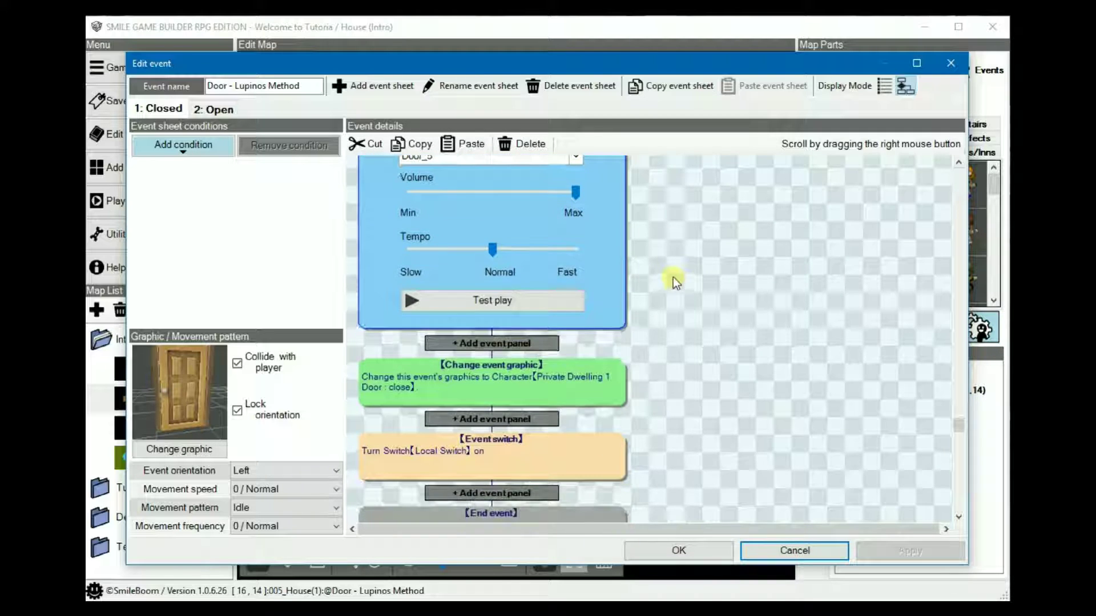
{"action": "left_click", "coordinate": [533, 383]}
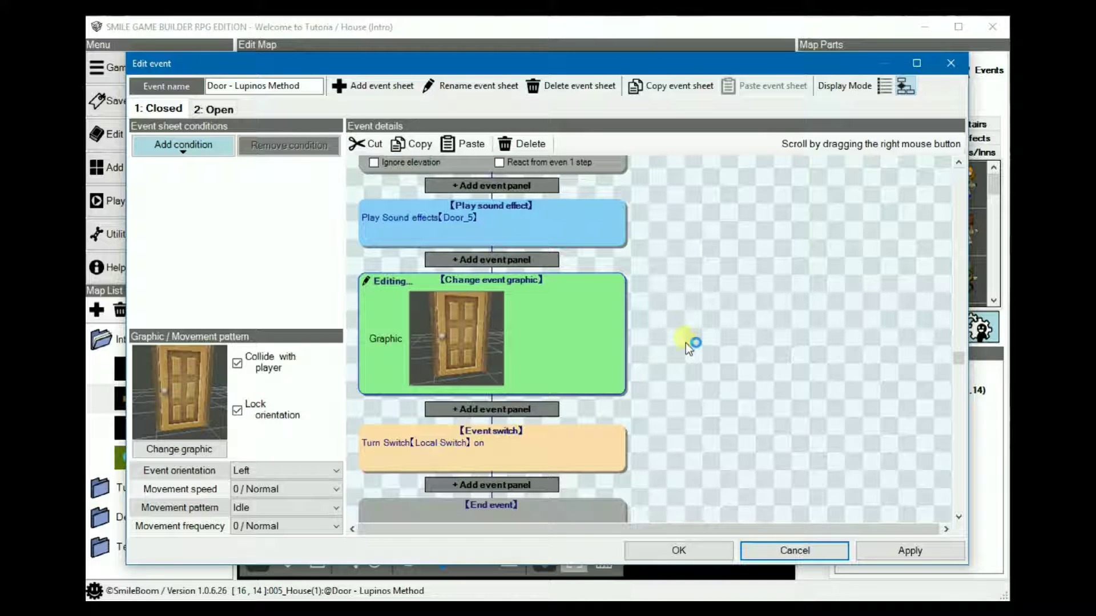
{"action": "right_click_drag", "start_coordinate": [680, 384], "coordinate": [655, 333]}
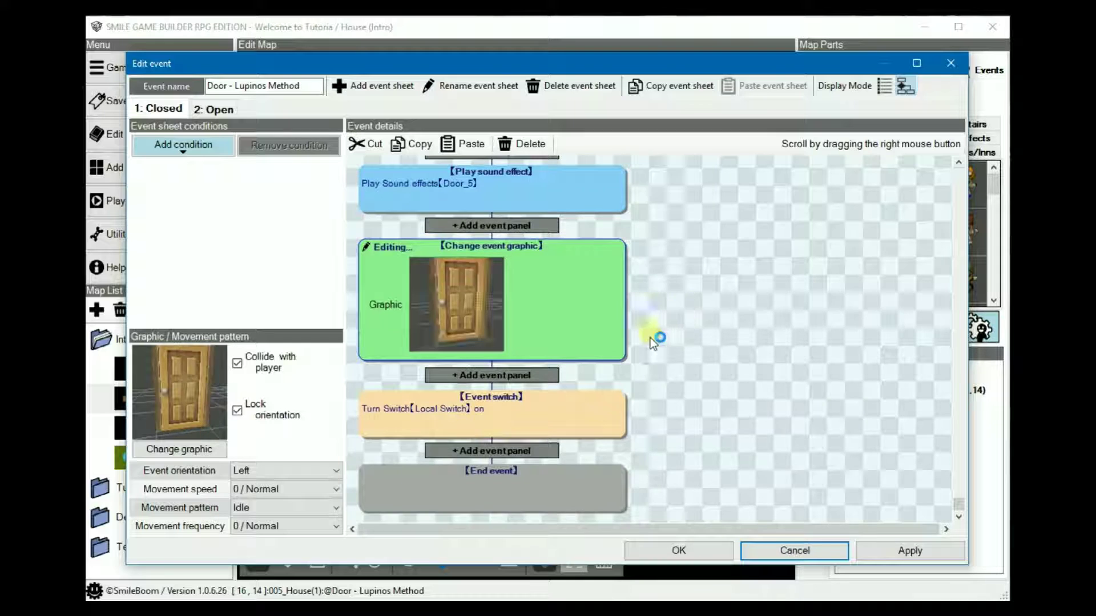
{"action": "left_click", "coordinate": [531, 421]}
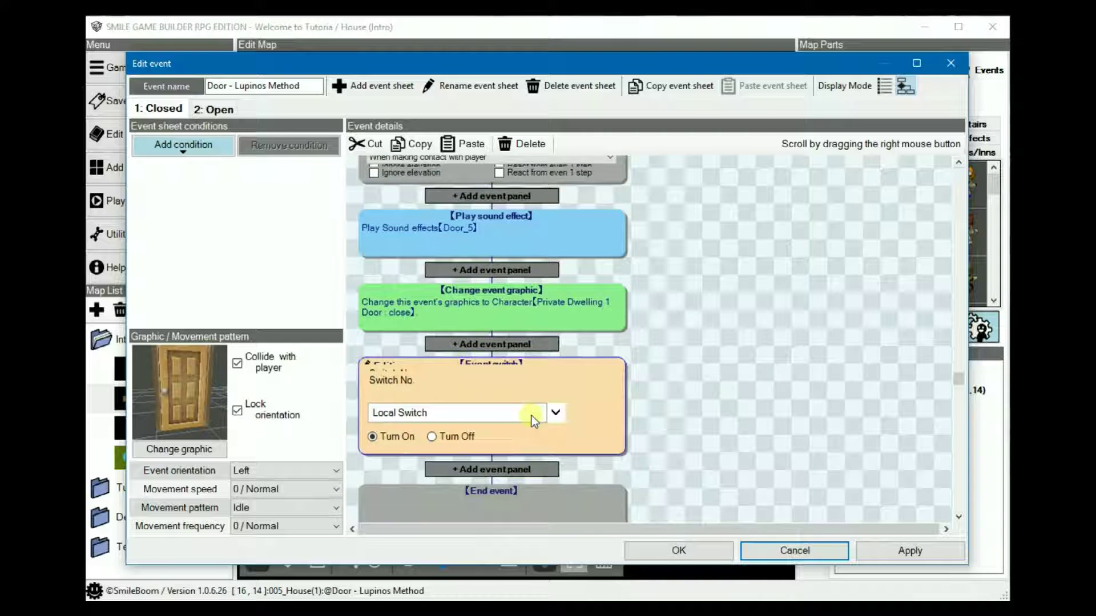
On the door's Open sheet, inspect the Door_5 sound, door-closing graphic and Local Switch off steps.
{"action": "left_click", "coordinate": [224, 108]}
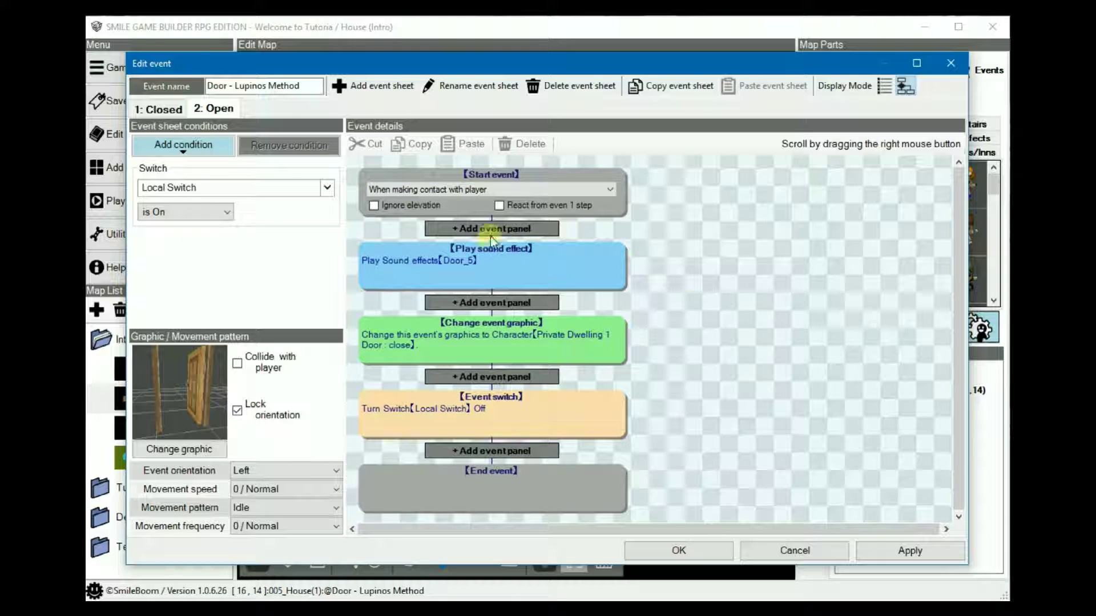
{"action": "left_click", "coordinate": [569, 269]}
{"action": "scroll", "coordinate": [715, 338], "scroll_direction": "down", "scroll_amount": 1}
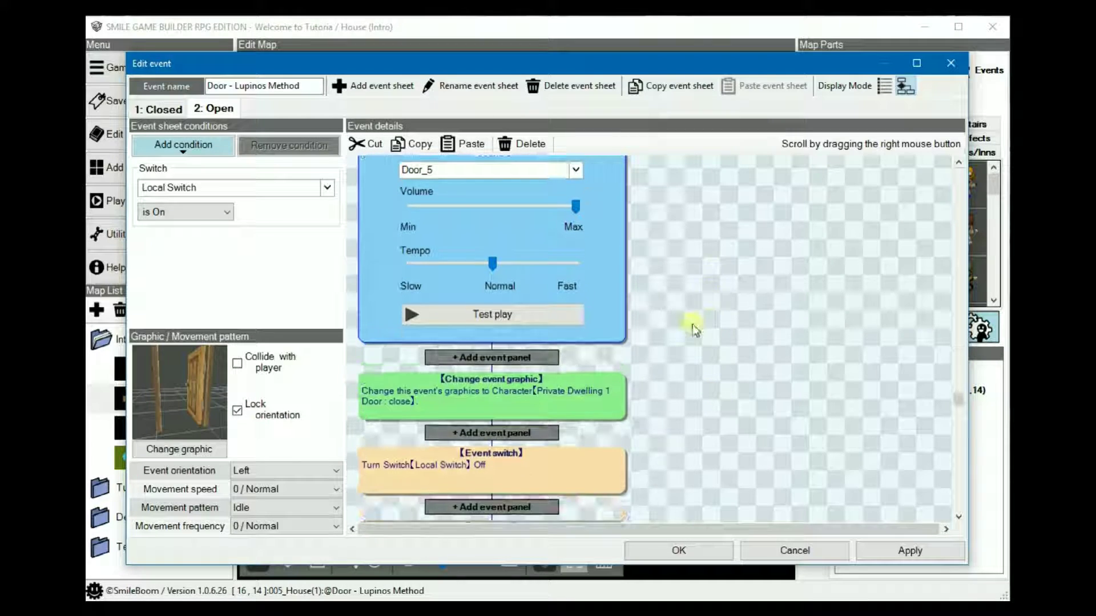
{"action": "left_click", "coordinate": [552, 396]}
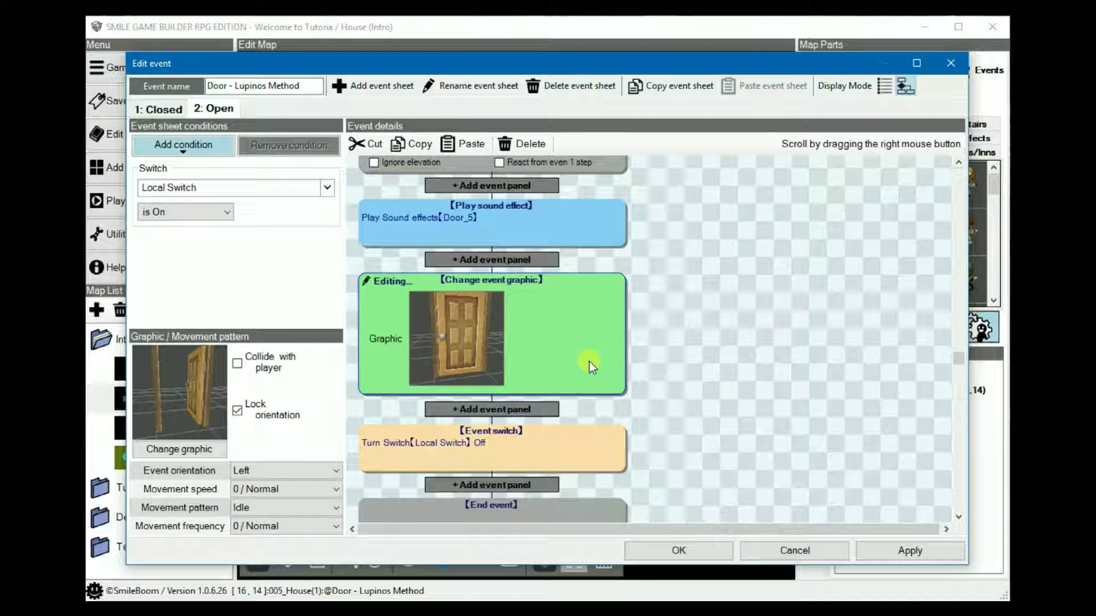
{"action": "scroll", "coordinate": [725, 411], "scroll_direction": "down", "scroll_amount": 1}
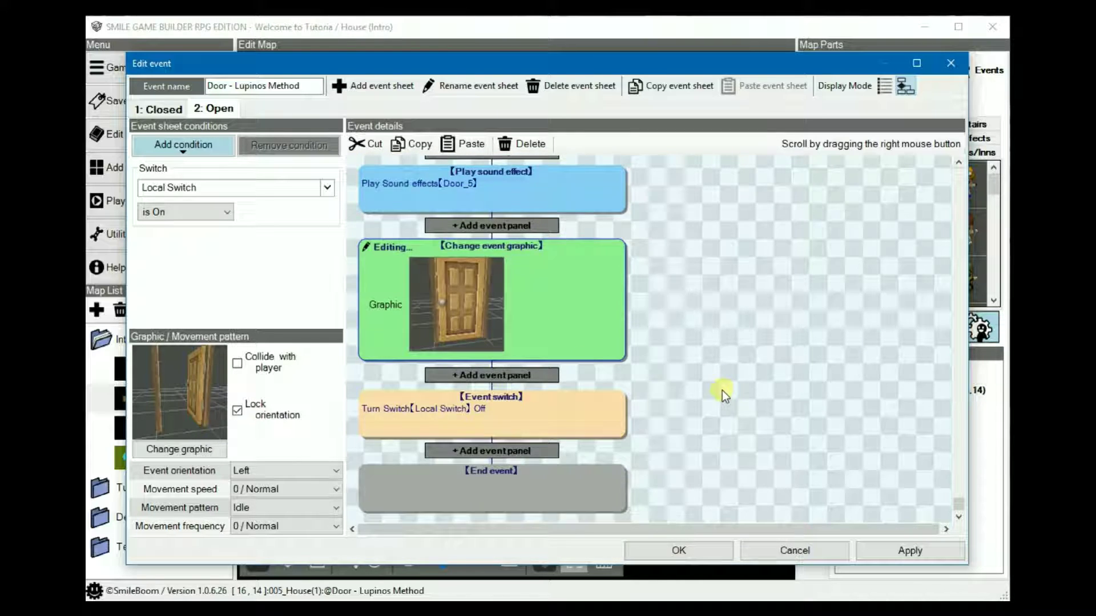
{"action": "left_click", "coordinate": [506, 415]}
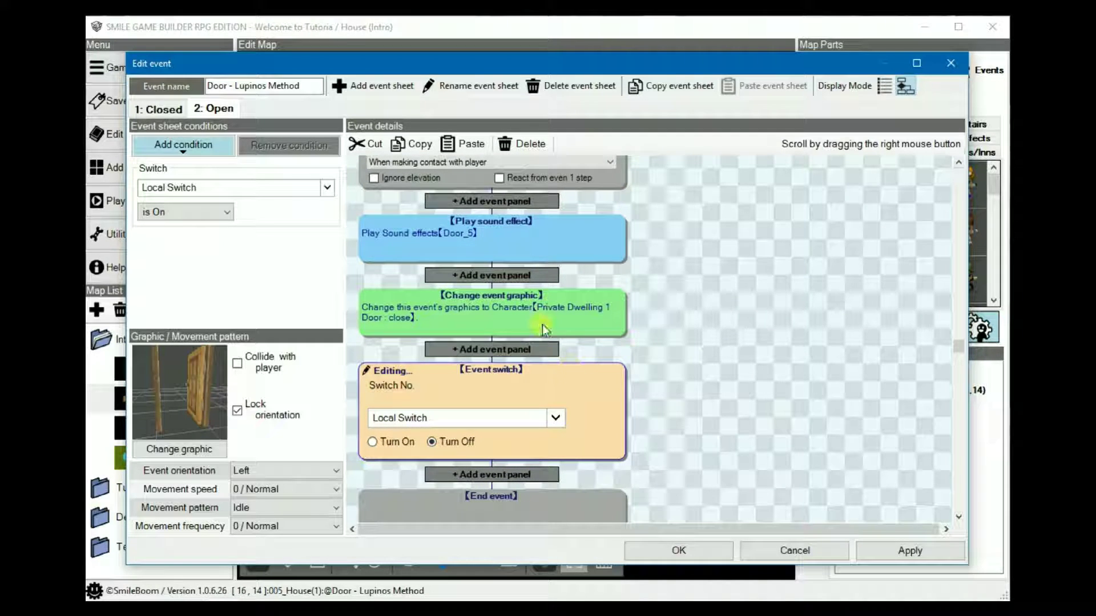
Playtest the game and walk the hero down through the laboratory's glass doorway.
{"action": "left_click", "coordinate": [523, 276]}
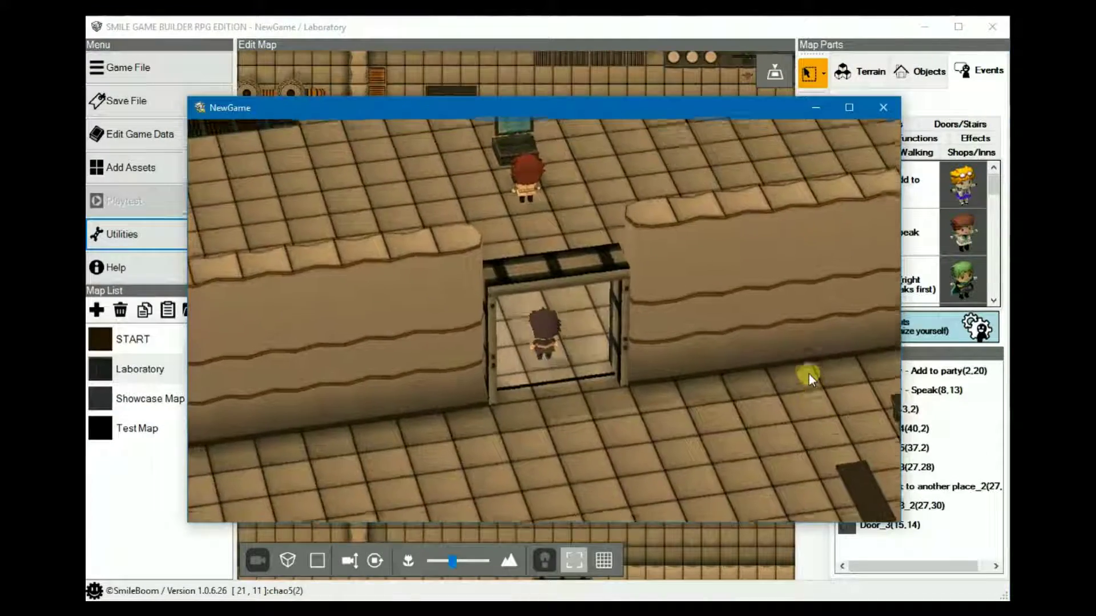
{"action": "key", "text": "Down"}
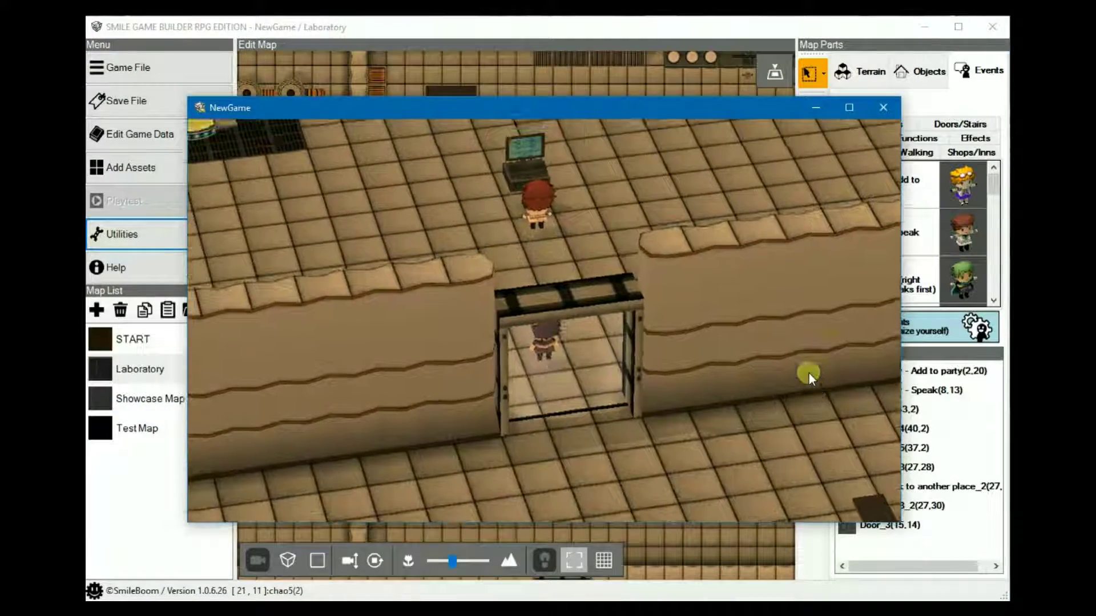
{"action": "key", "text": "Down"}
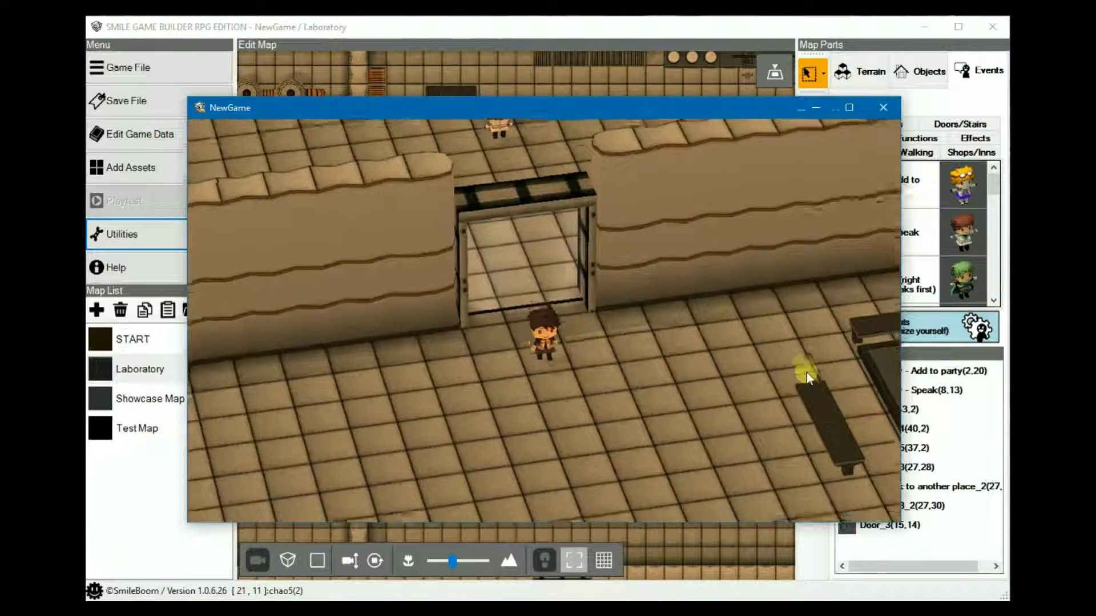
Walk up and back through the doorway, then set the Closed sheet to start 'When main hero talks'.
{"action": "key", "text": "Up"}
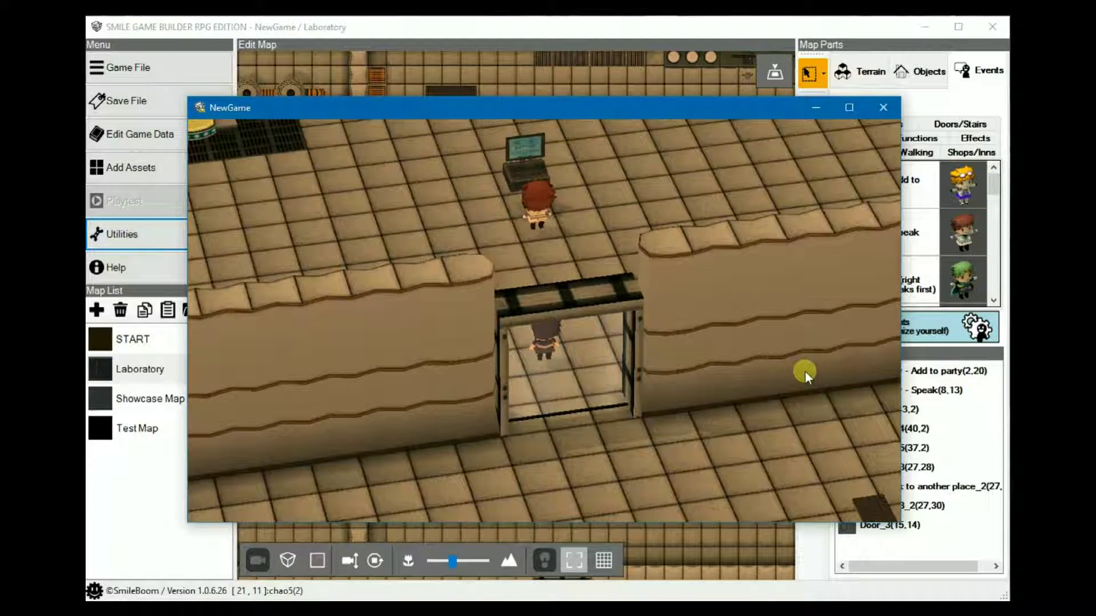
{"action": "key", "text": "Down"}
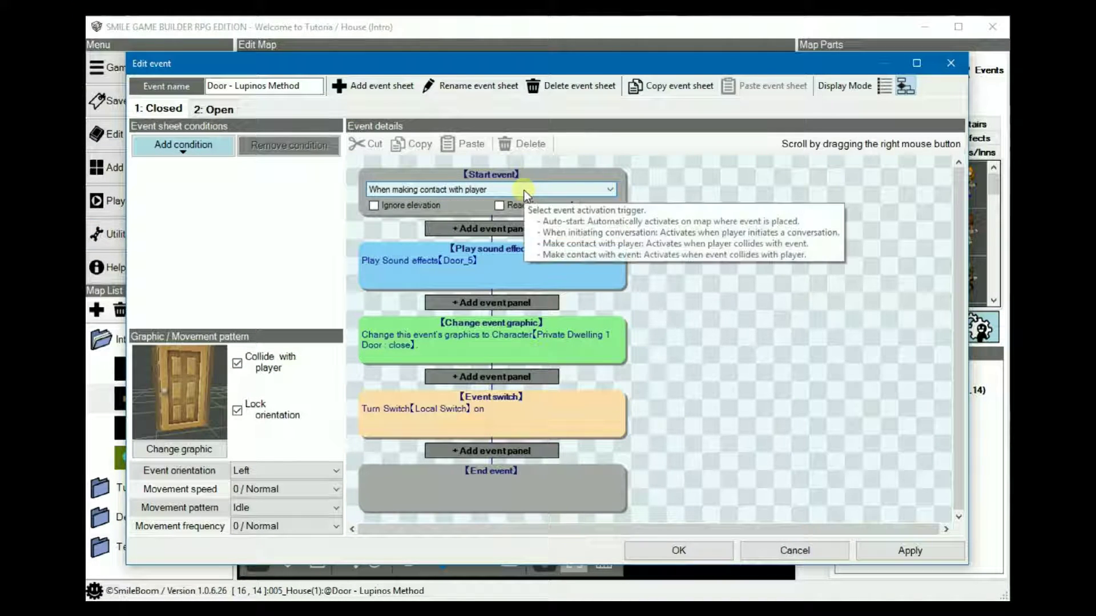
{"action": "left_click", "coordinate": [524, 191]}
{"action": "left_click", "coordinate": [466, 203]}
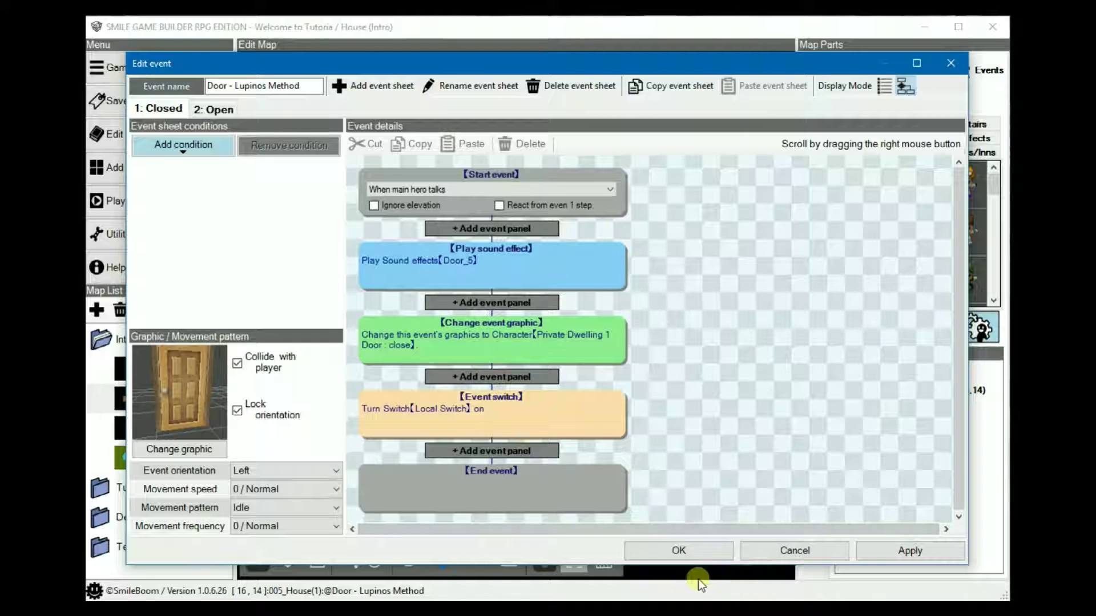
{"action": "left_click", "coordinate": [703, 550]}
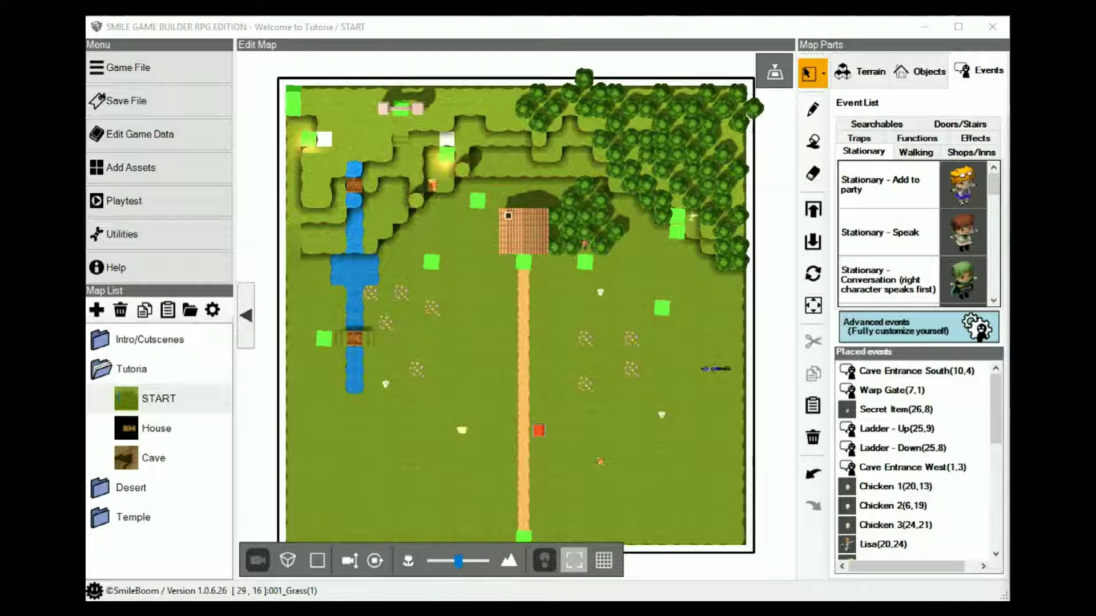
Select Random Number Generator at the bottom of the Placed events list to centre the map.
{"action": "key", "text": "alt+Tab"}
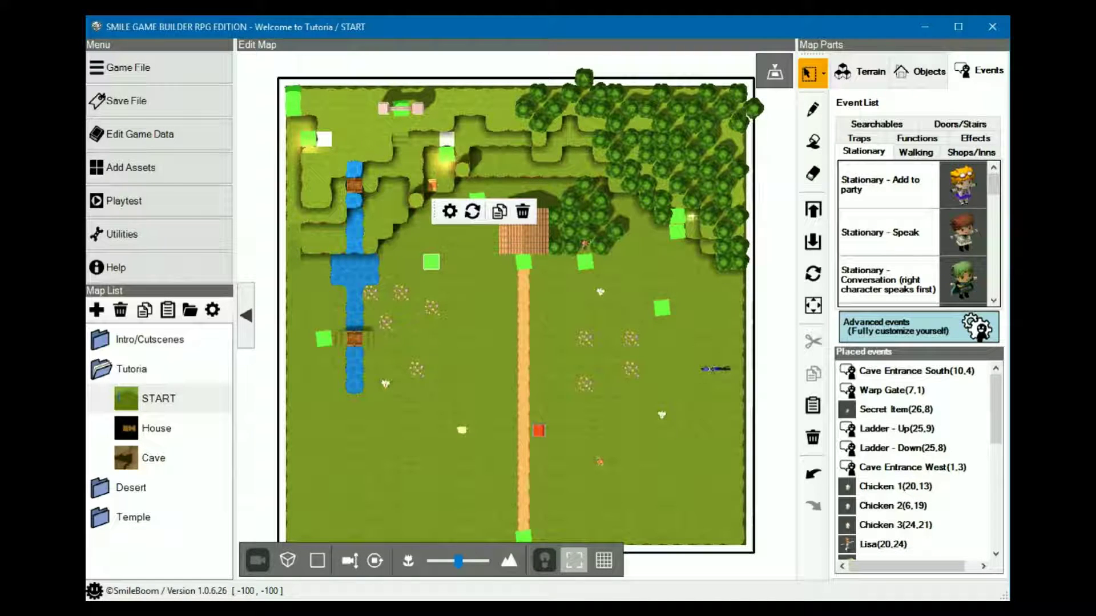
{"action": "scroll", "coordinate": [922, 468], "scroll_direction": "down", "scroll_amount": 5}
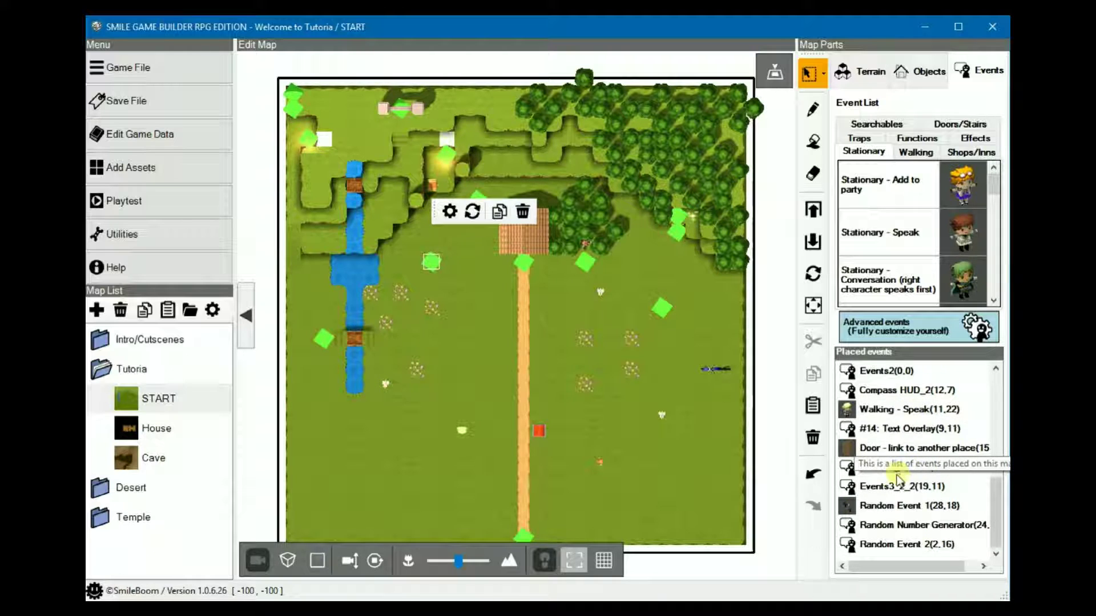
{"action": "left_click", "coordinate": [882, 523]}
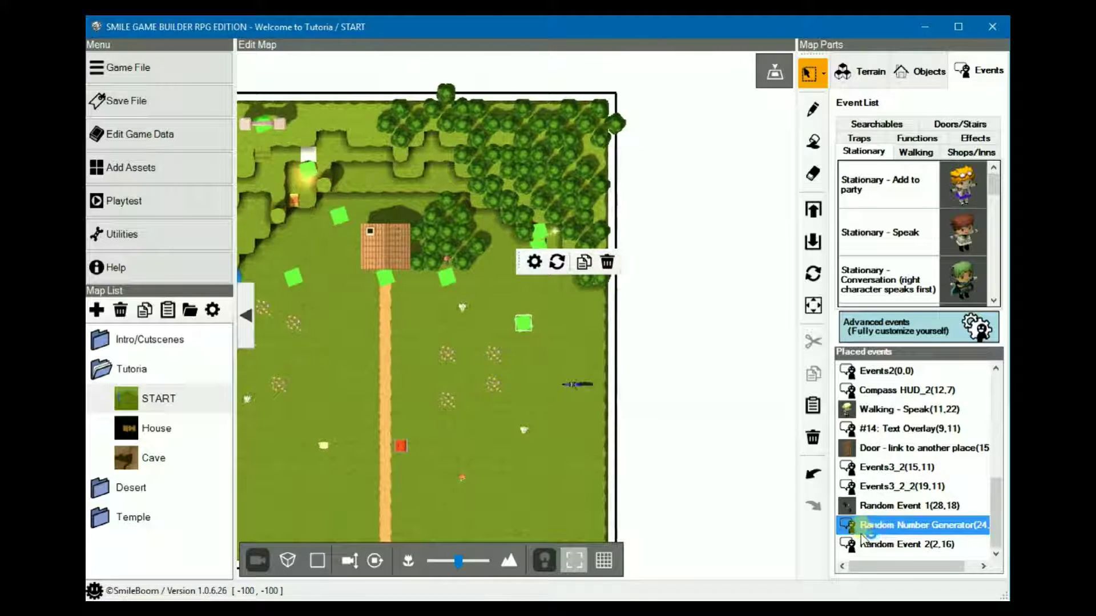
Open the Random Number Generator event and add a Variable box step adding a random number.
{"action": "double_click", "coordinate": [860, 530]}
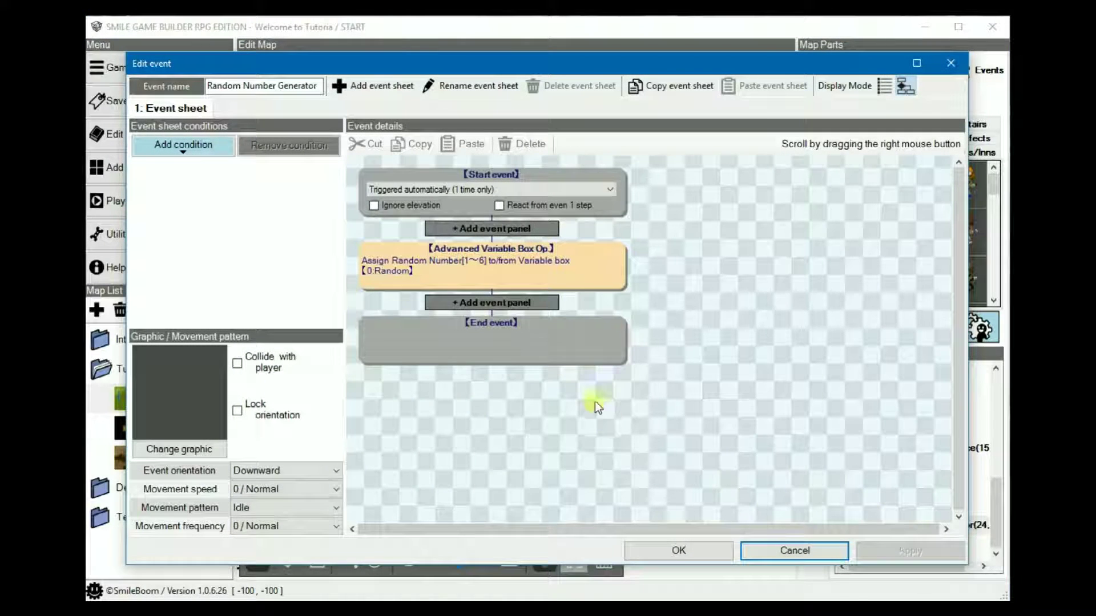
{"action": "left_click", "coordinate": [532, 270]}
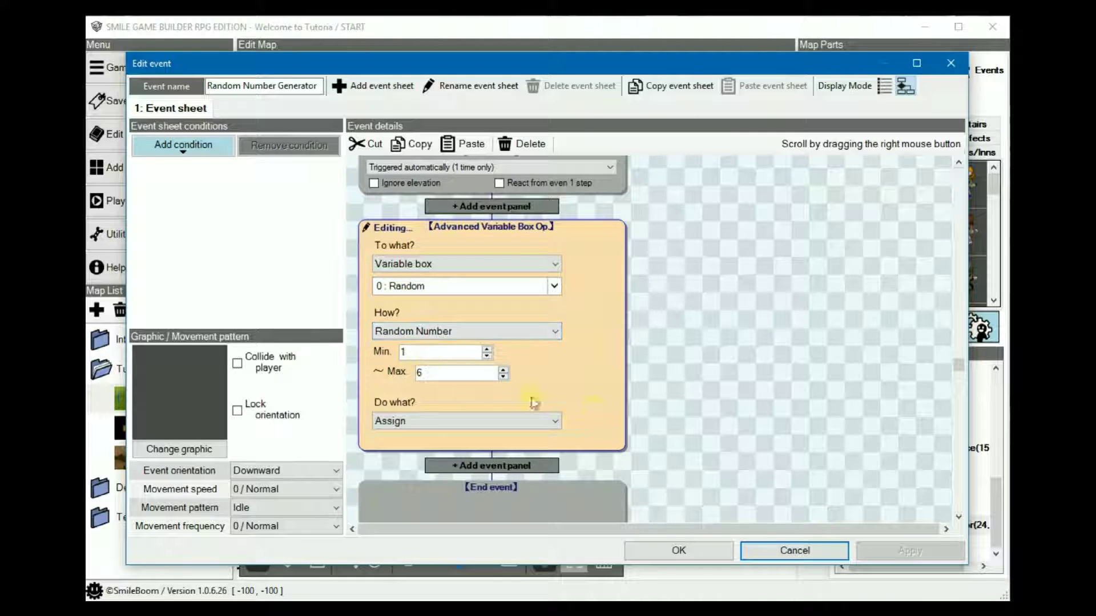
{"action": "left_click", "coordinate": [505, 466]}
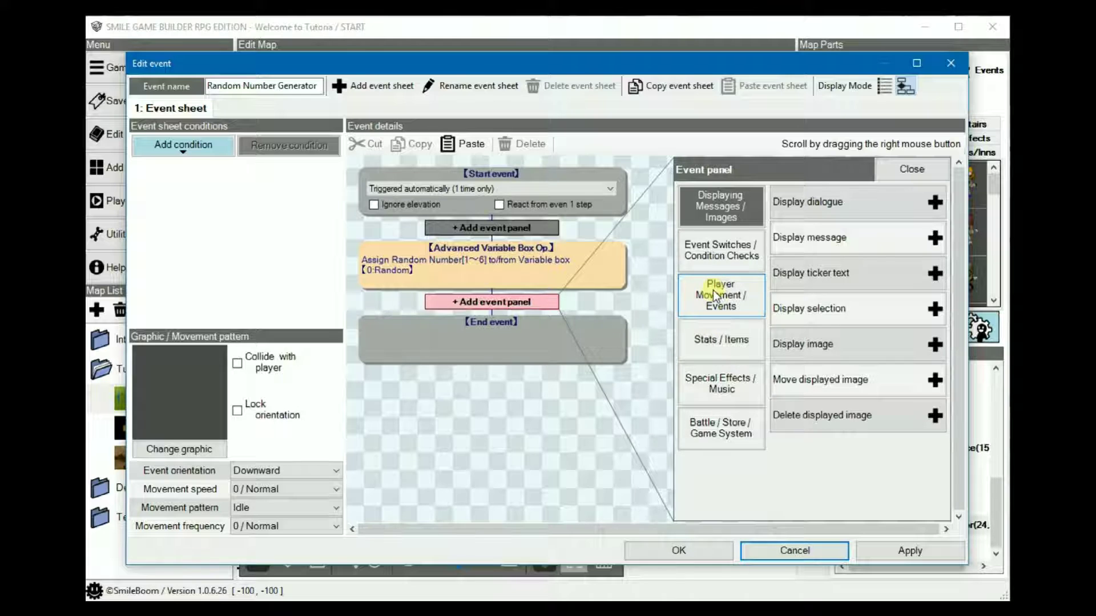
{"action": "left_click", "coordinate": [715, 250]}
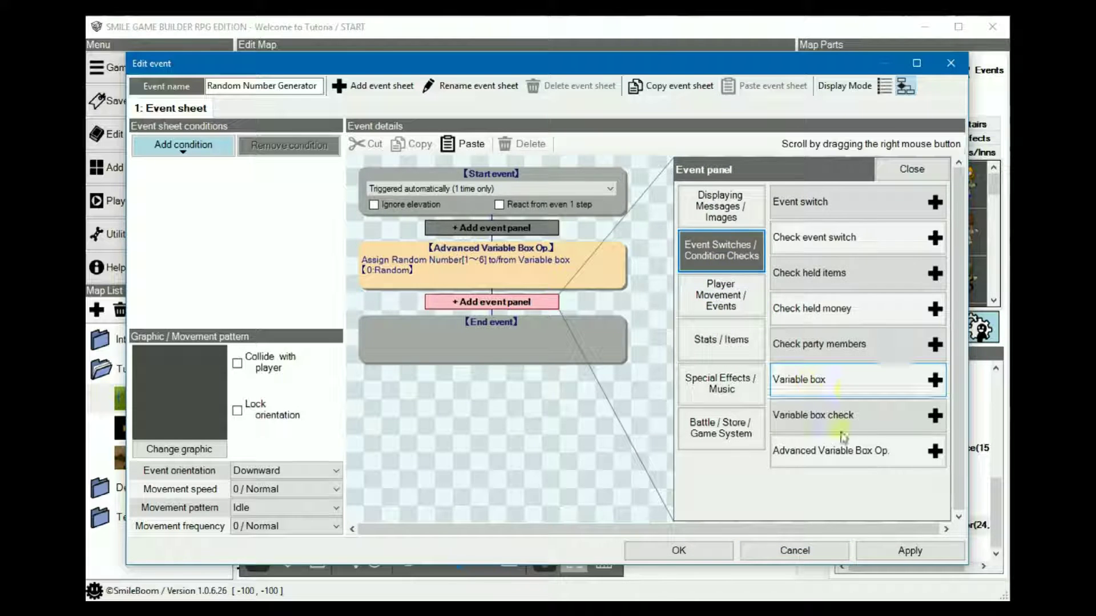
{"action": "left_click", "coordinate": [845, 385]}
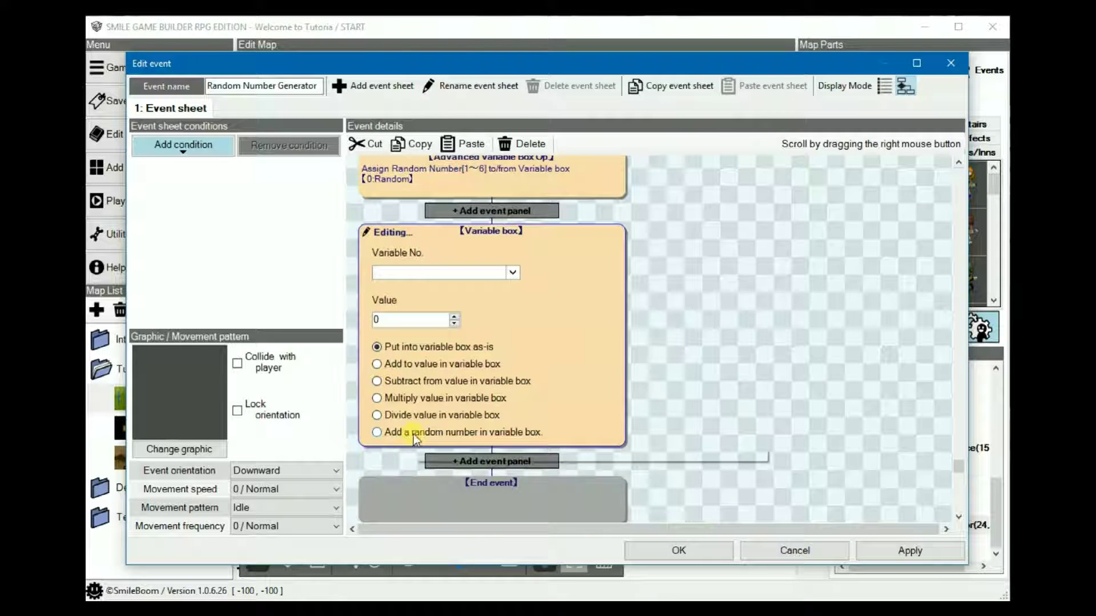
{"action": "left_click", "coordinate": [413, 432]}
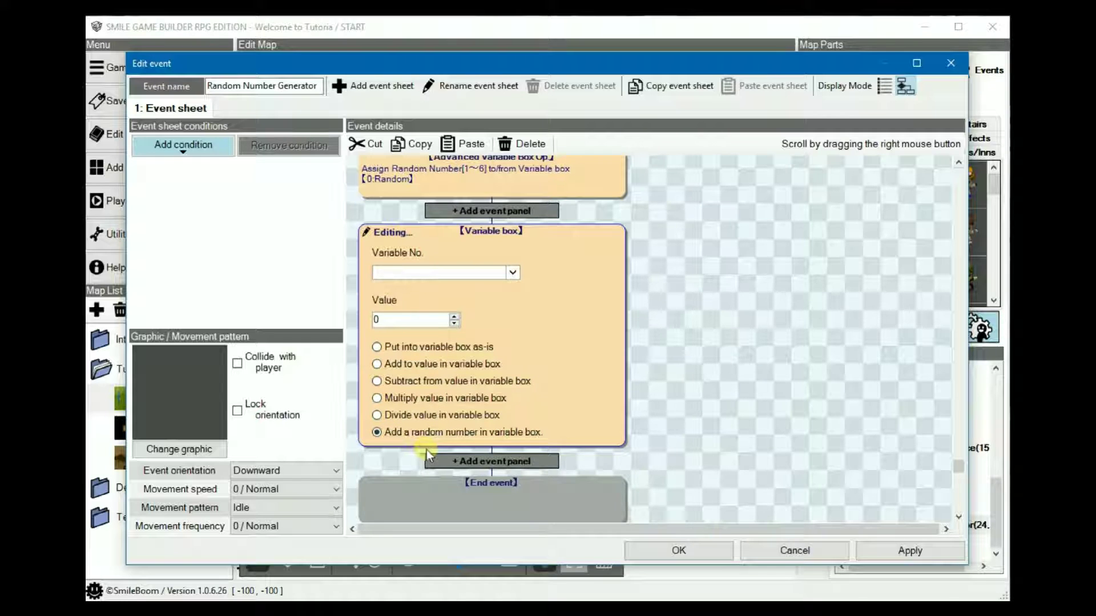
Remove that Variable box step, keep 'Triggered automatically (1 time only)', and confirm the event.
{"action": "left_click", "coordinate": [482, 463]}
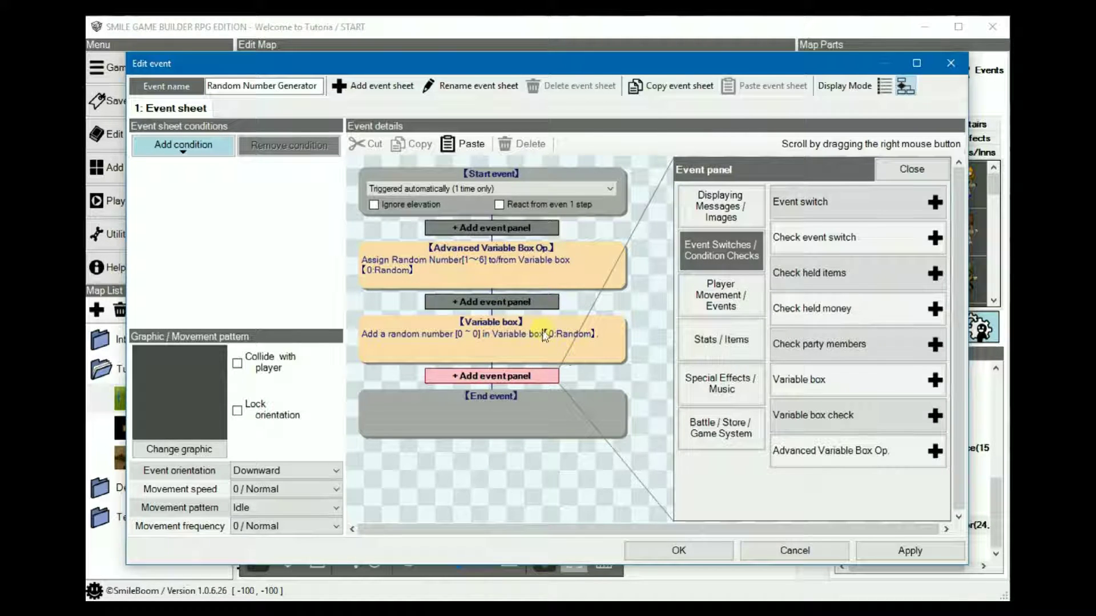
{"action": "left_click", "coordinate": [564, 349]}
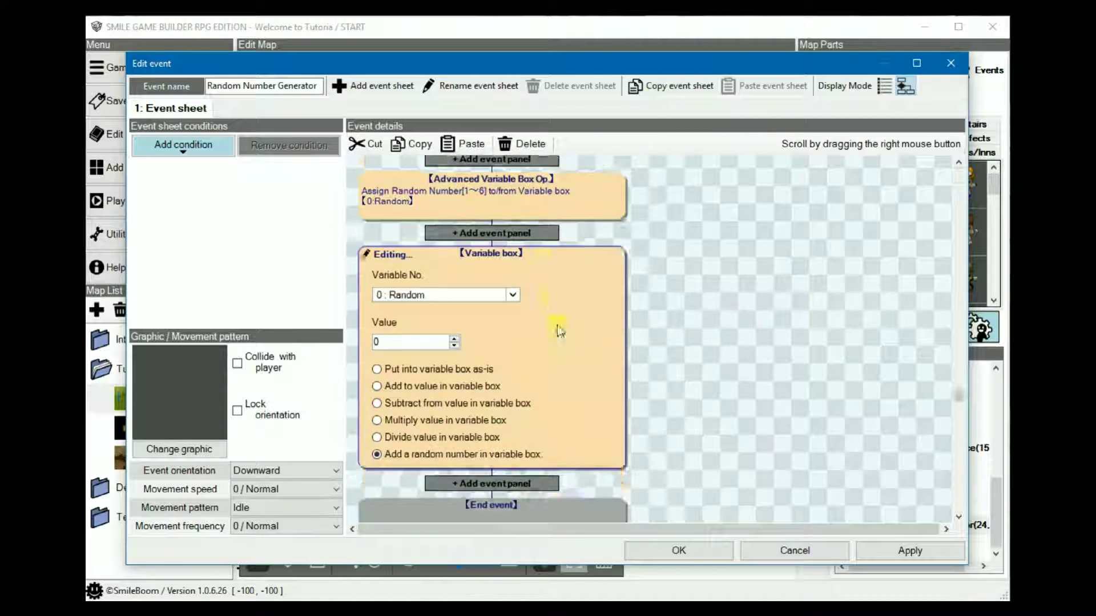
{"action": "left_click", "coordinate": [522, 142]}
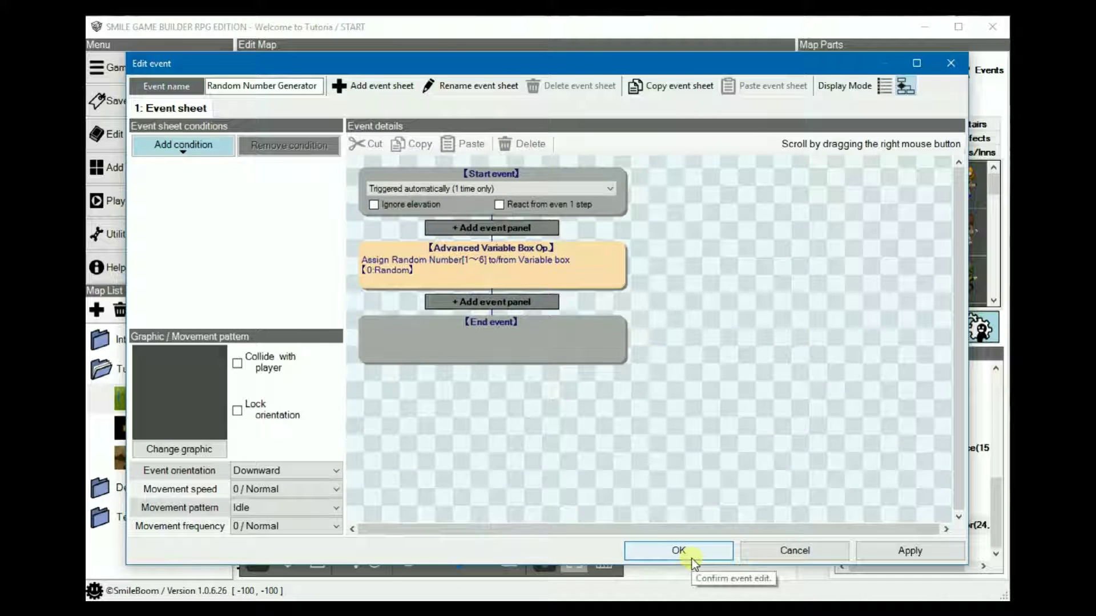
{"action": "left_click", "coordinate": [562, 189]}
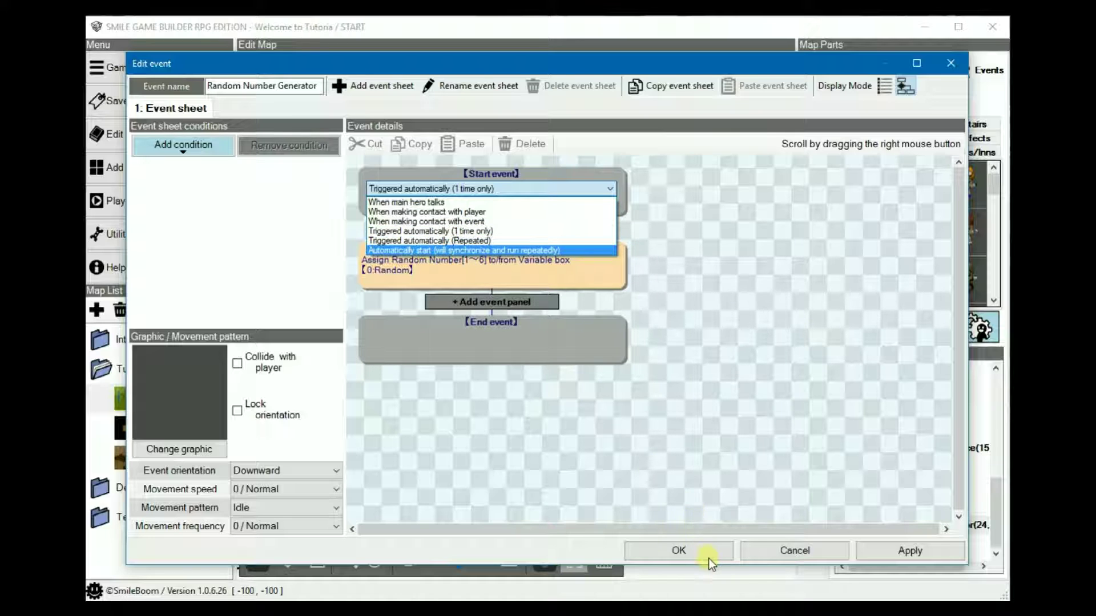
{"action": "left_click", "coordinate": [702, 405]}
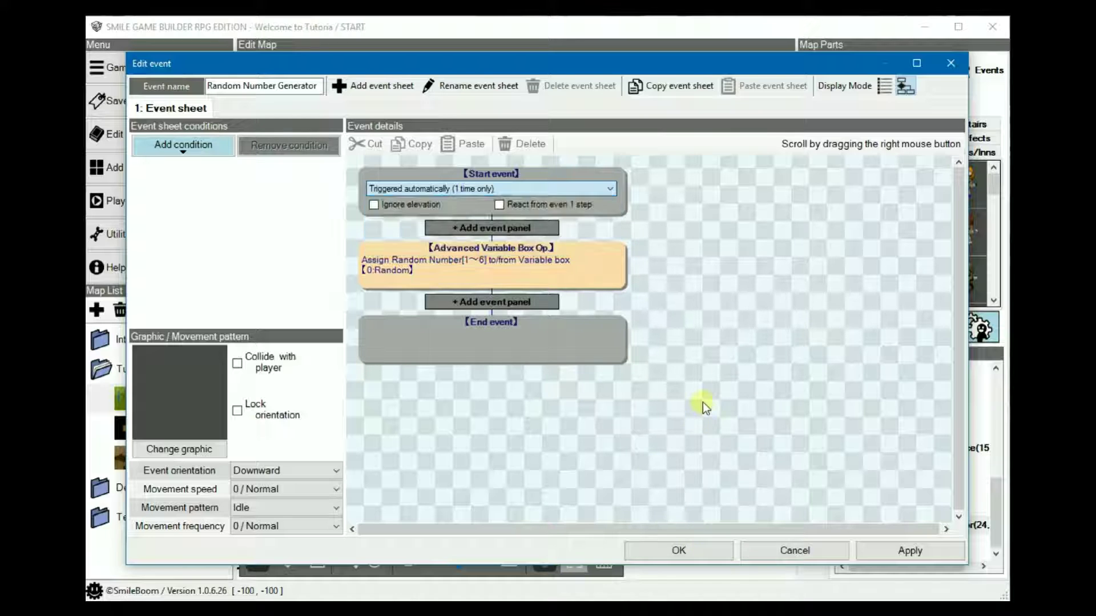
{"action": "left_click", "coordinate": [679, 551]}
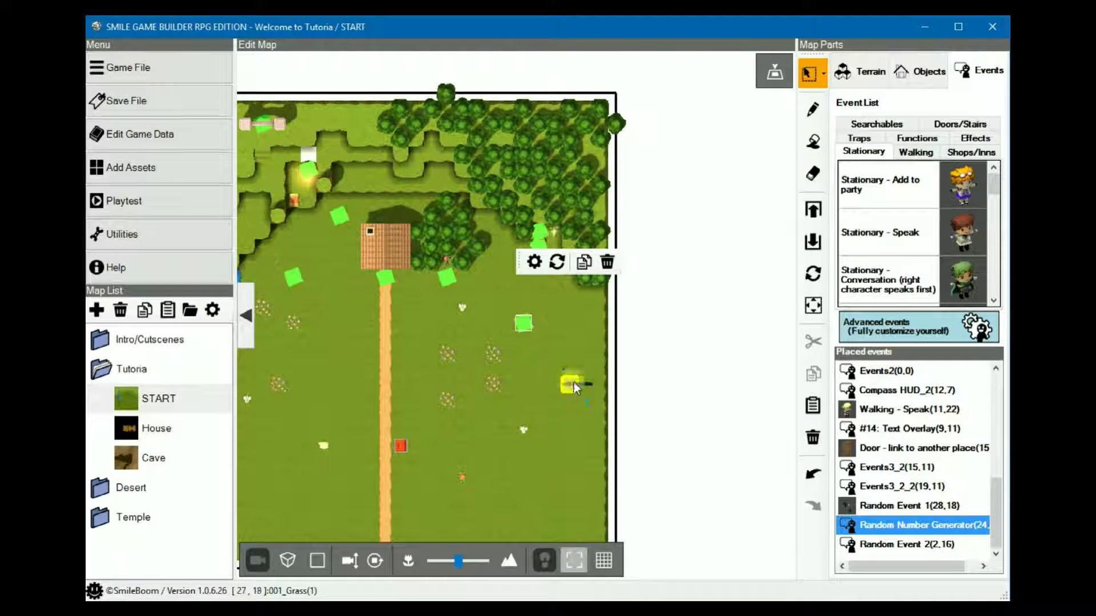
{"action": "right_click", "coordinate": [584, 385]}
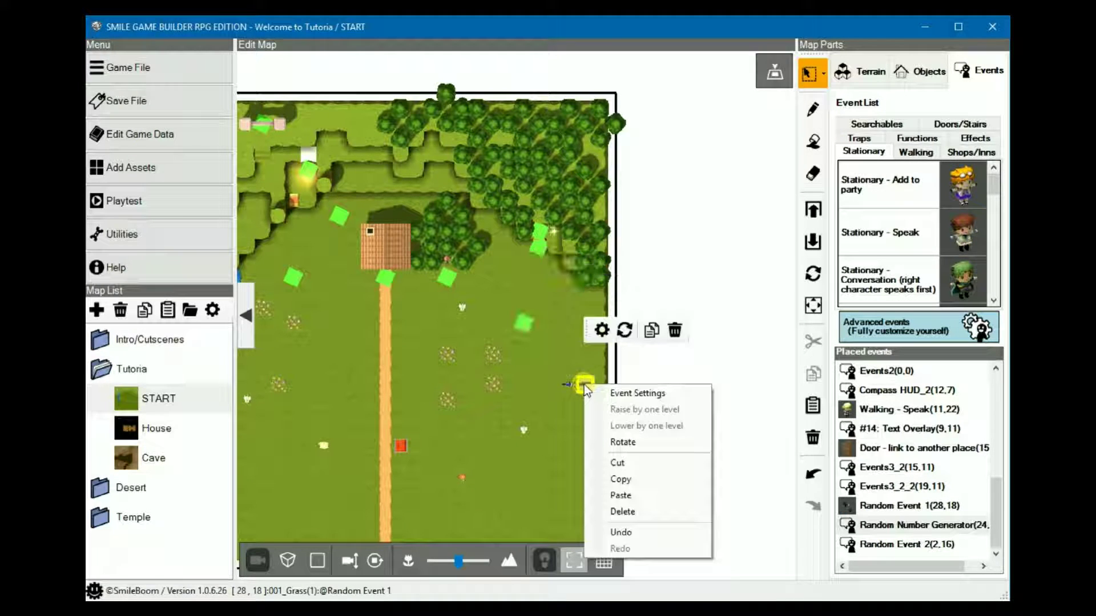
{"action": "left_click", "coordinate": [642, 393]}
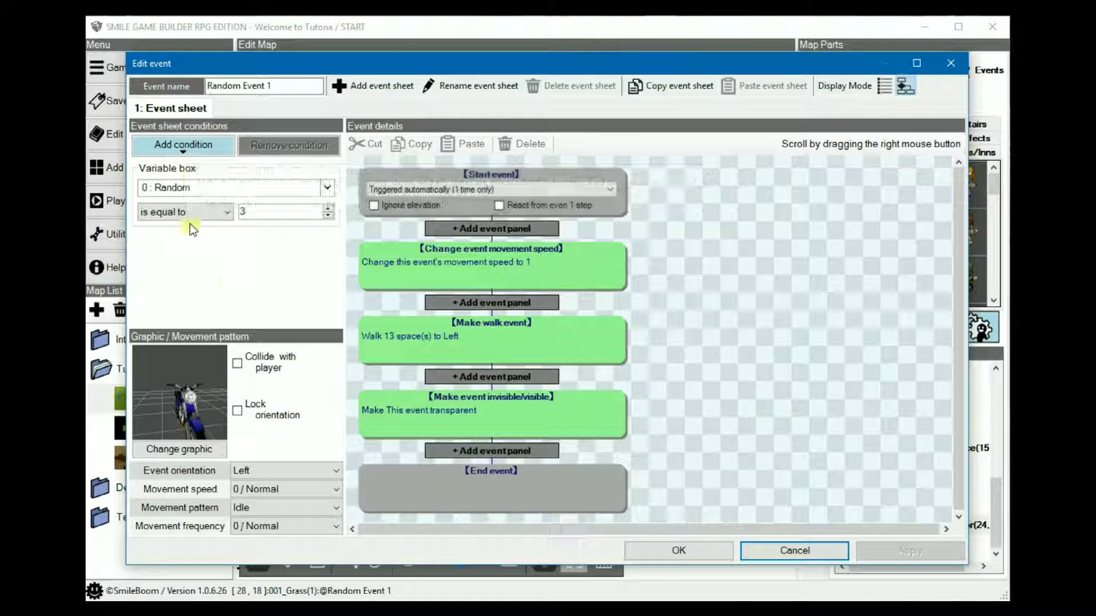
{"action": "left_click", "coordinate": [187, 177]}
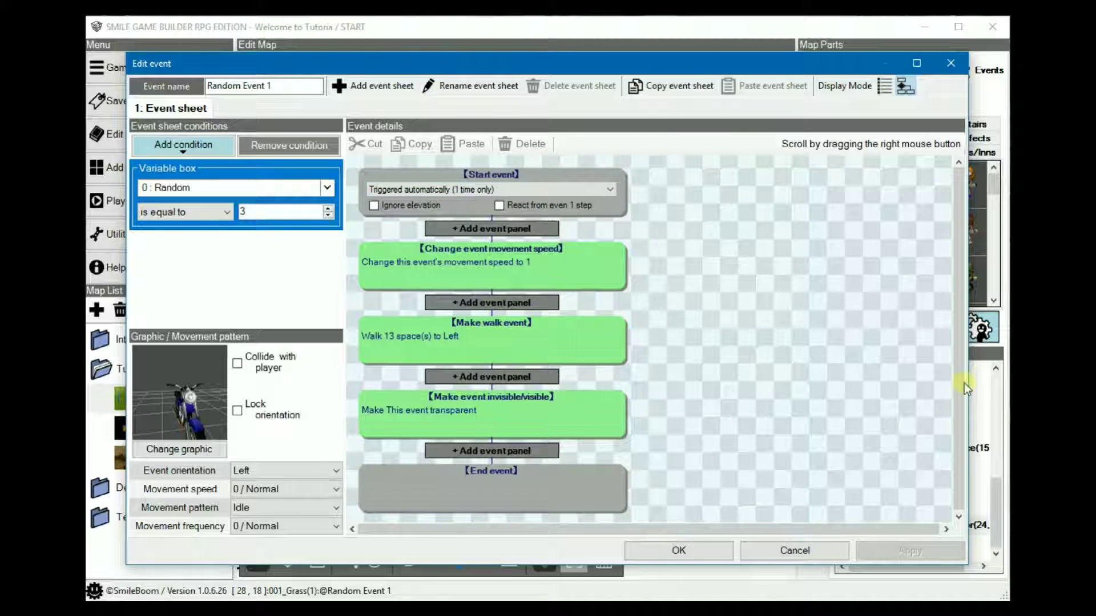
{"action": "left_click", "coordinate": [454, 257]}
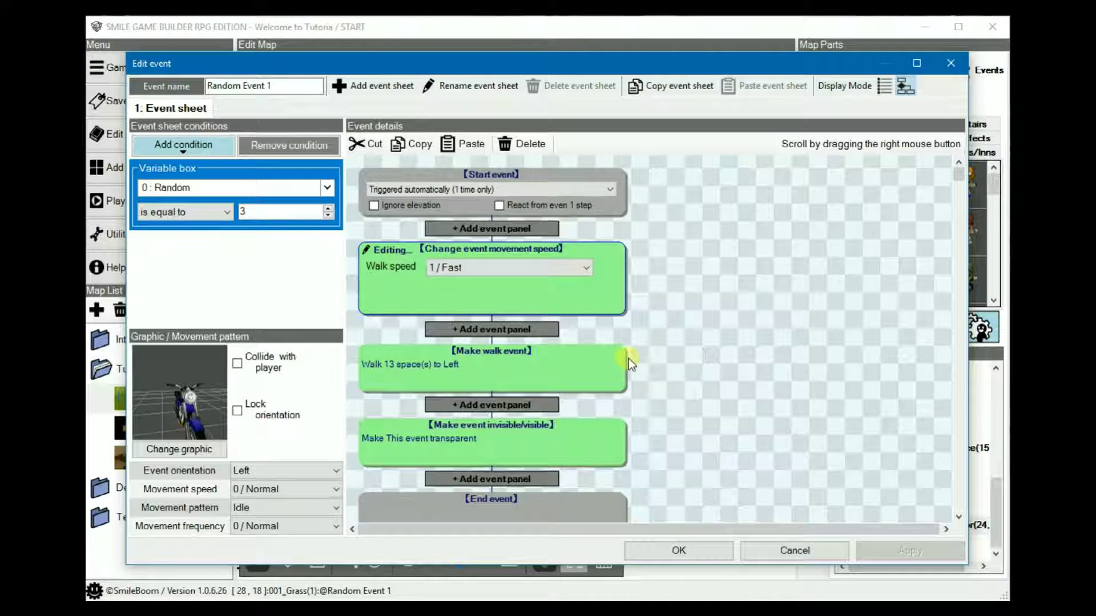
{"action": "left_click", "coordinate": [482, 365]}
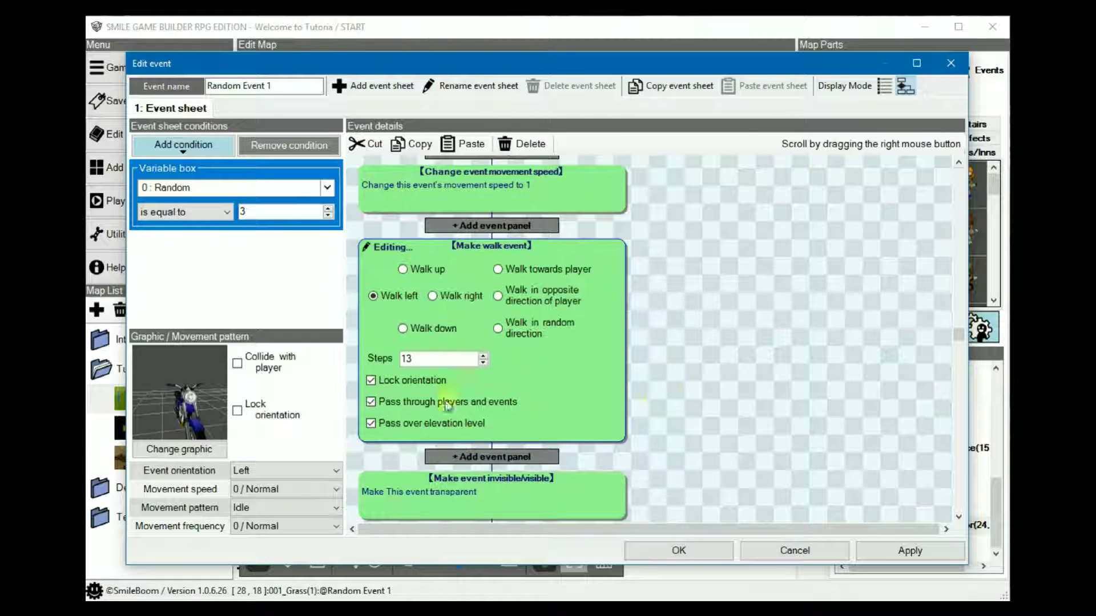
{"action": "left_click", "coordinate": [693, 337]}
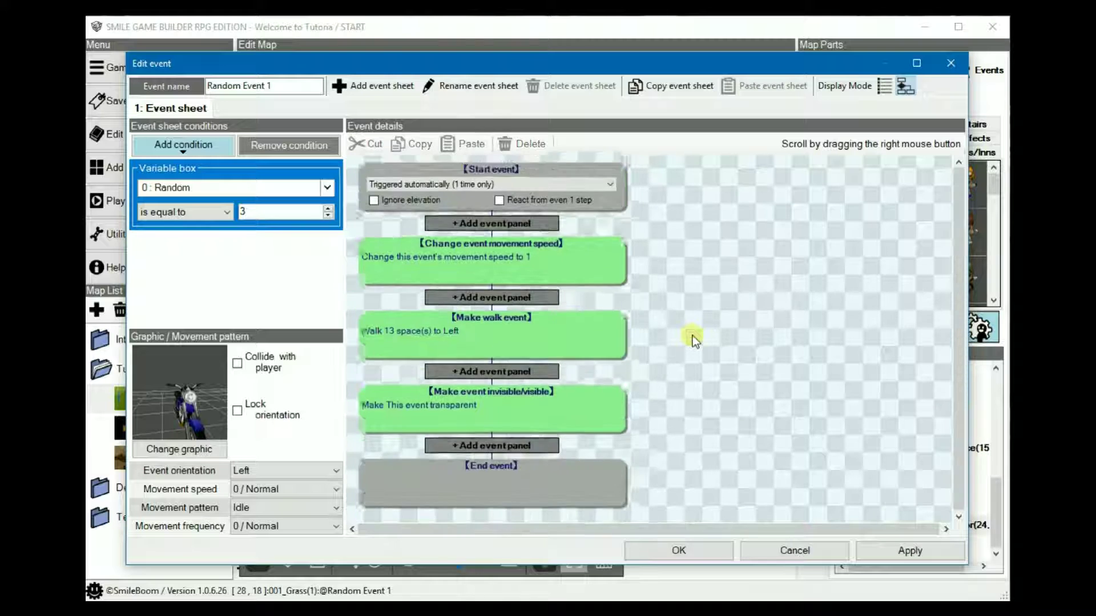
{"action": "left_click", "coordinate": [505, 410]}
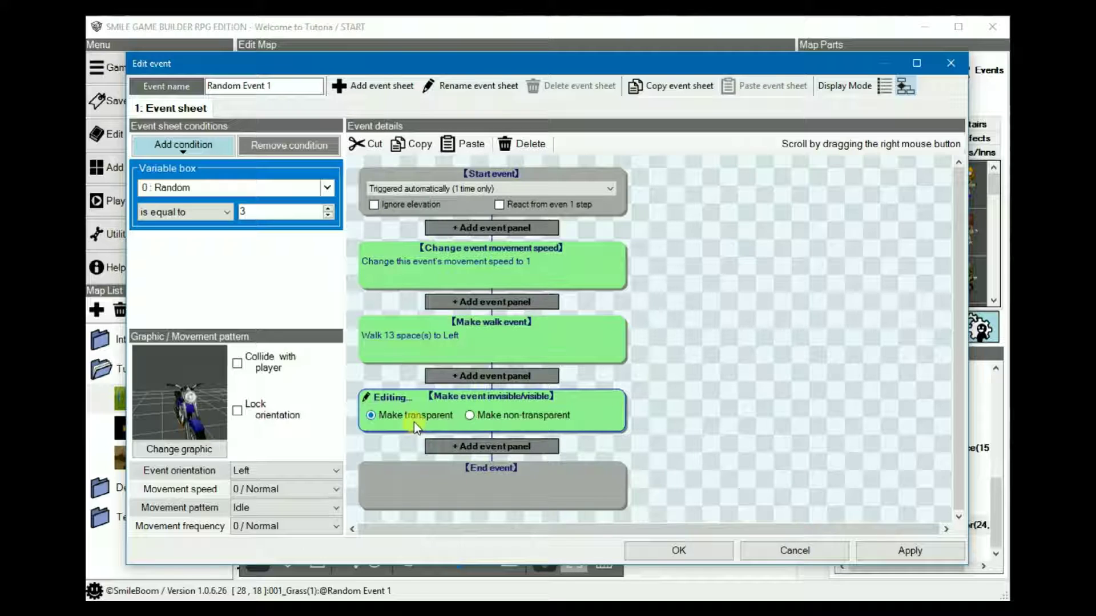
{"action": "left_click", "coordinate": [482, 446]}
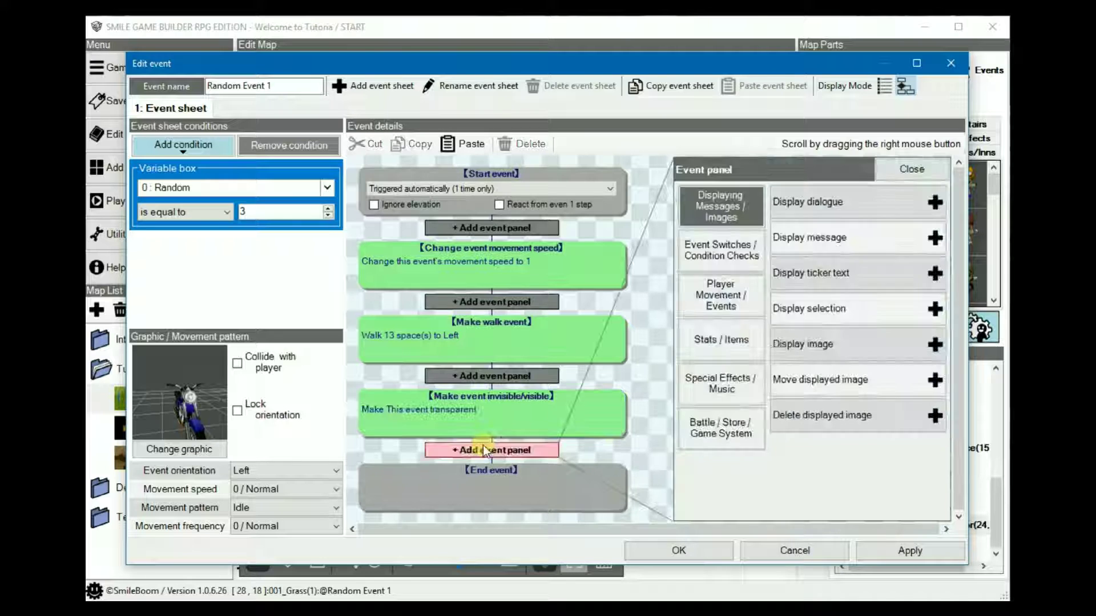
{"action": "left_click", "coordinate": [715, 255]}
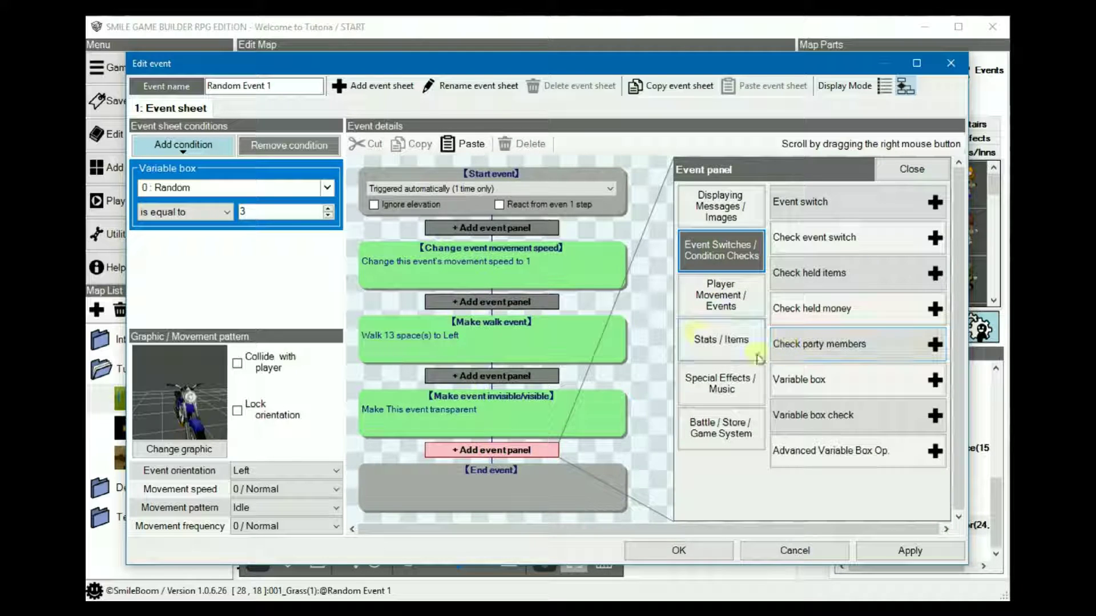
{"action": "left_click", "coordinate": [720, 295]}
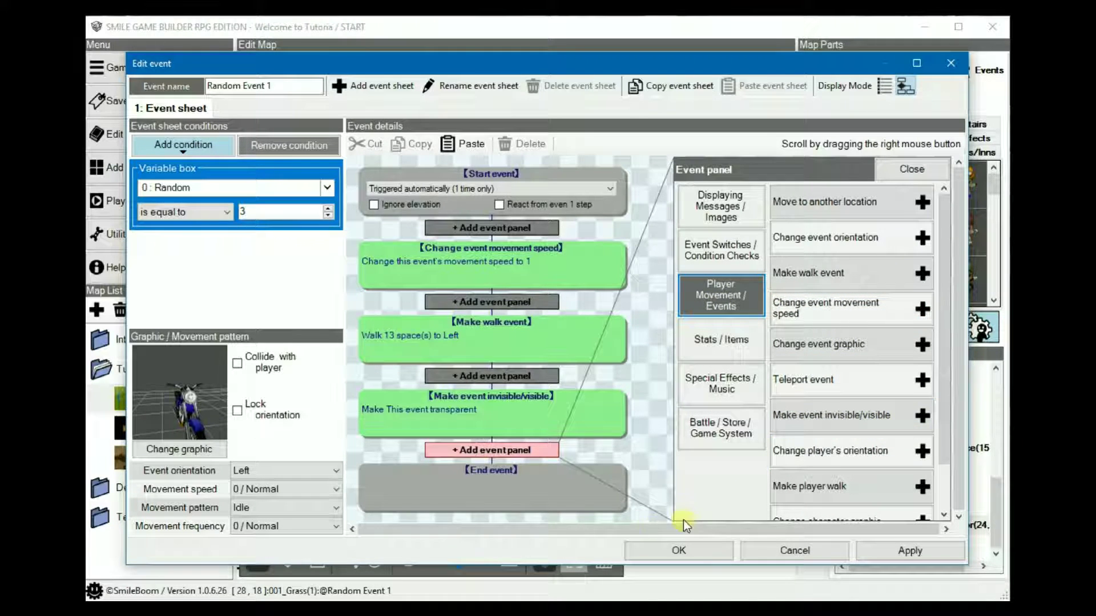
{"action": "left_click", "coordinate": [665, 433]}
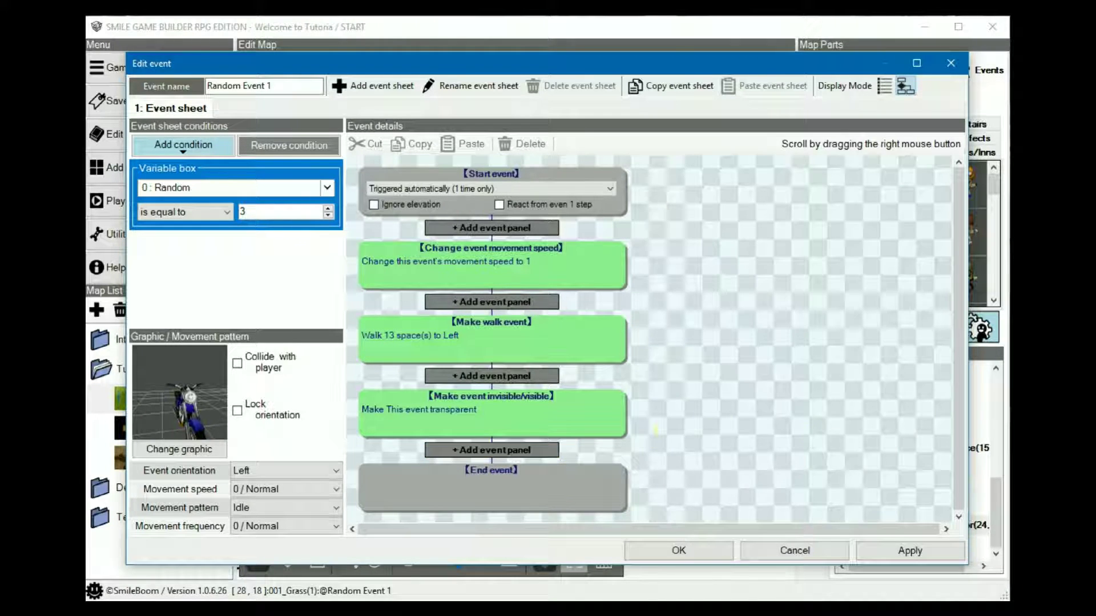
{"action": "left_click", "coordinate": [678, 551]}
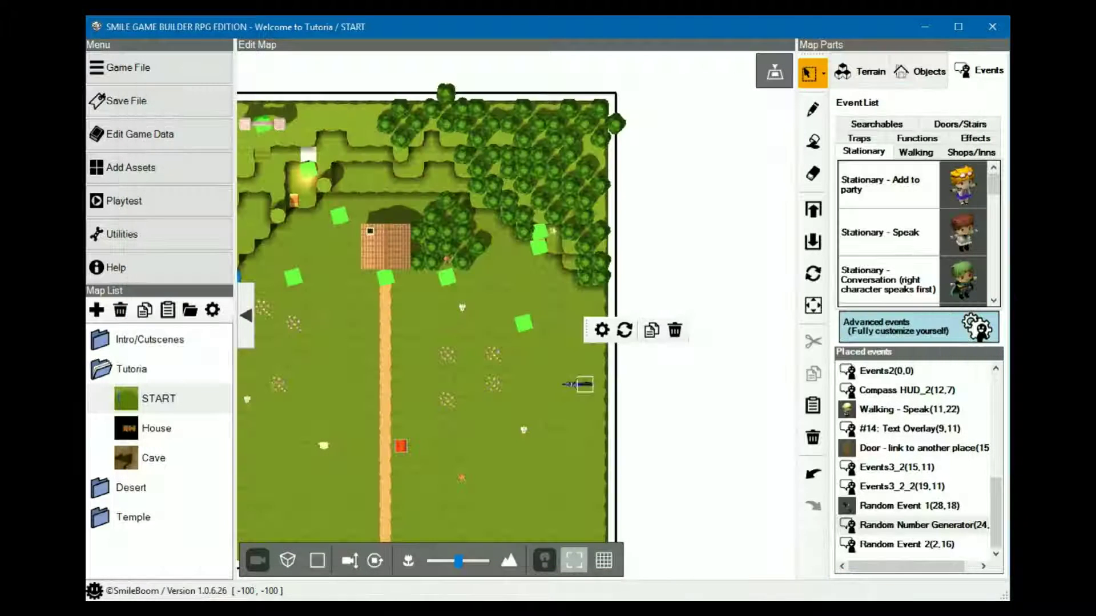
{"action": "left_click", "coordinate": [387, 375]}
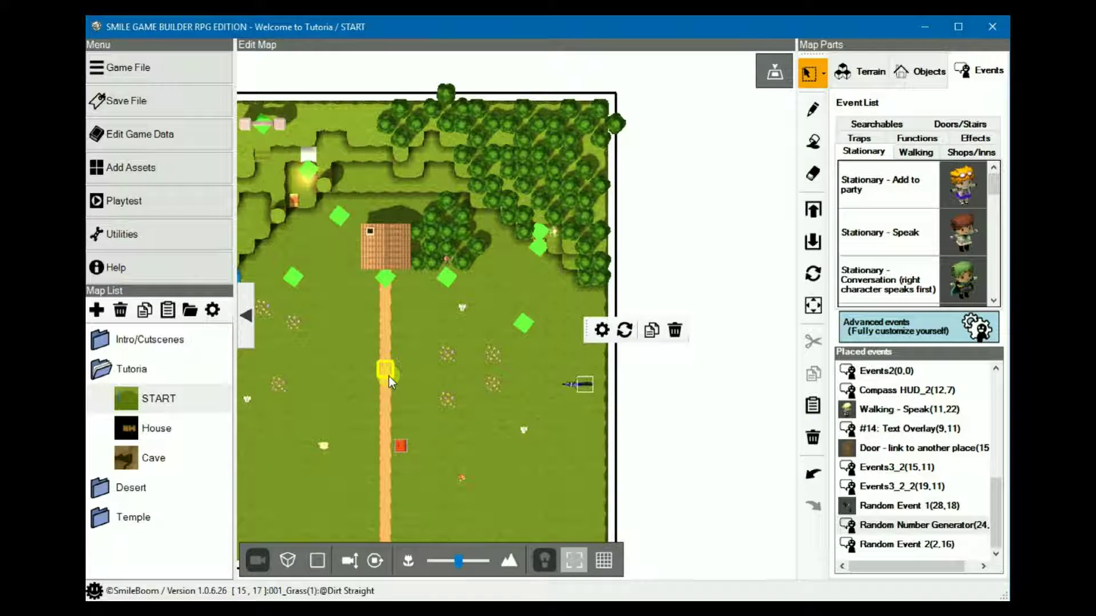
{"action": "right_click_drag", "start_coordinate": [267, 369], "coordinate": [495, 382]}
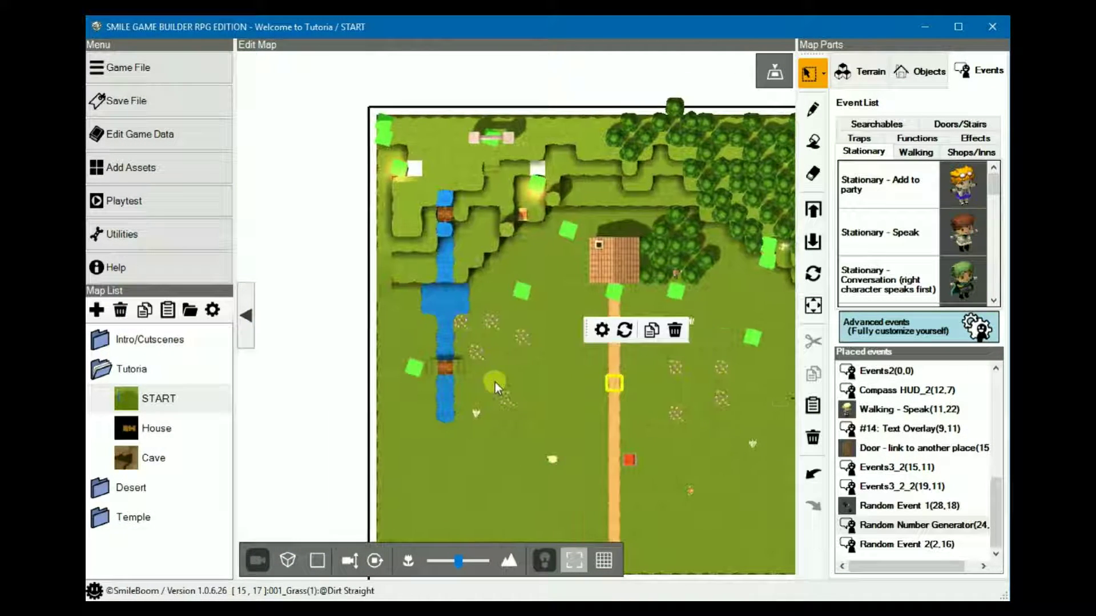
{"action": "left_click", "coordinate": [420, 371]}
{"action": "right_click", "coordinate": [418, 372]}
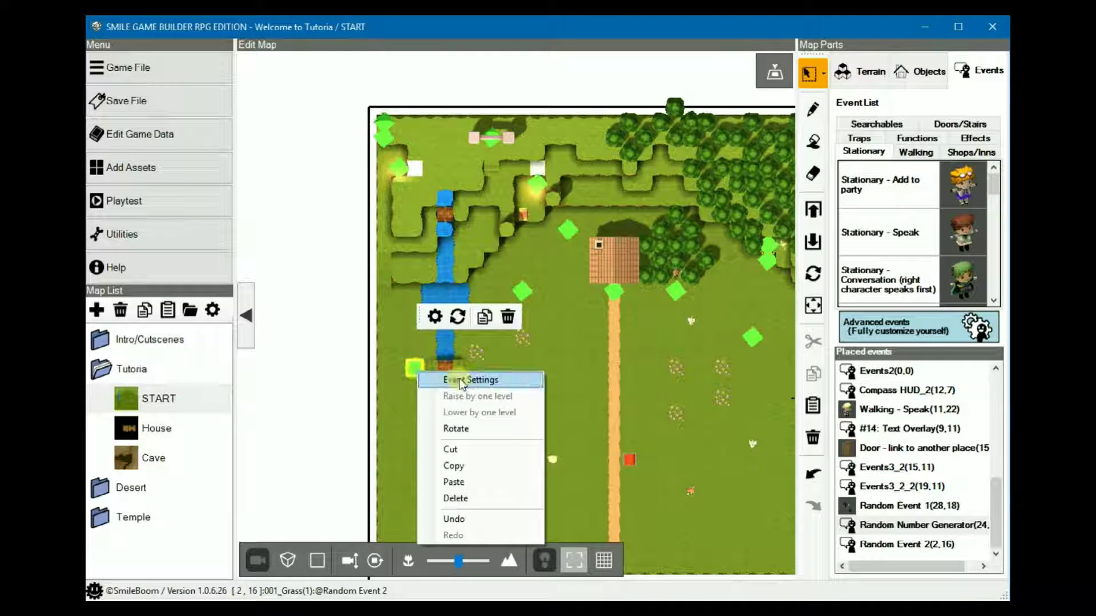
{"action": "left_click", "coordinate": [524, 381]}
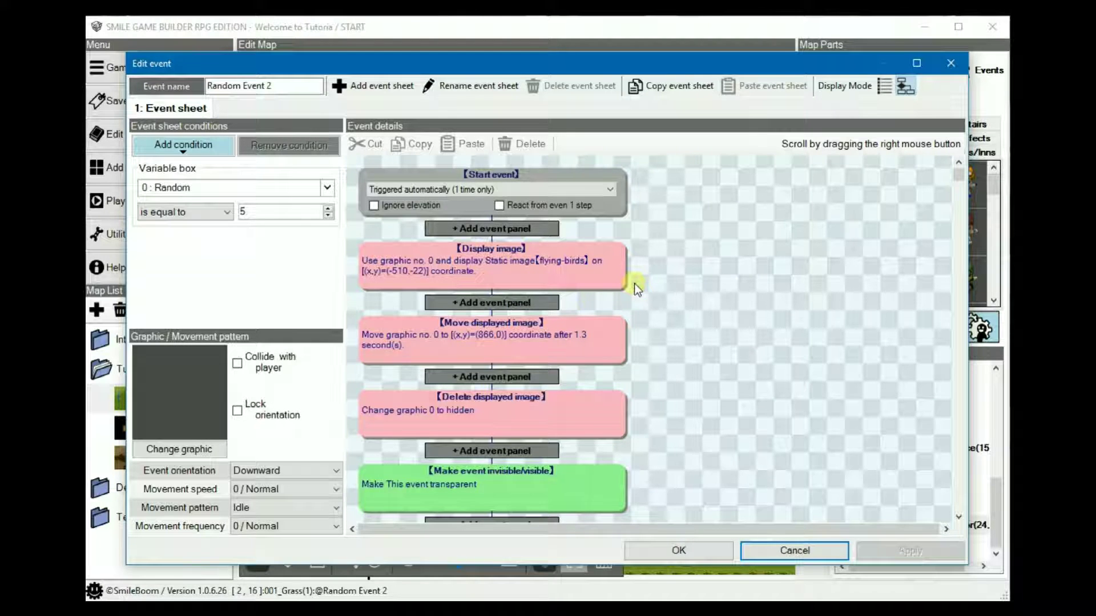
{"action": "left_click", "coordinate": [558, 254]}
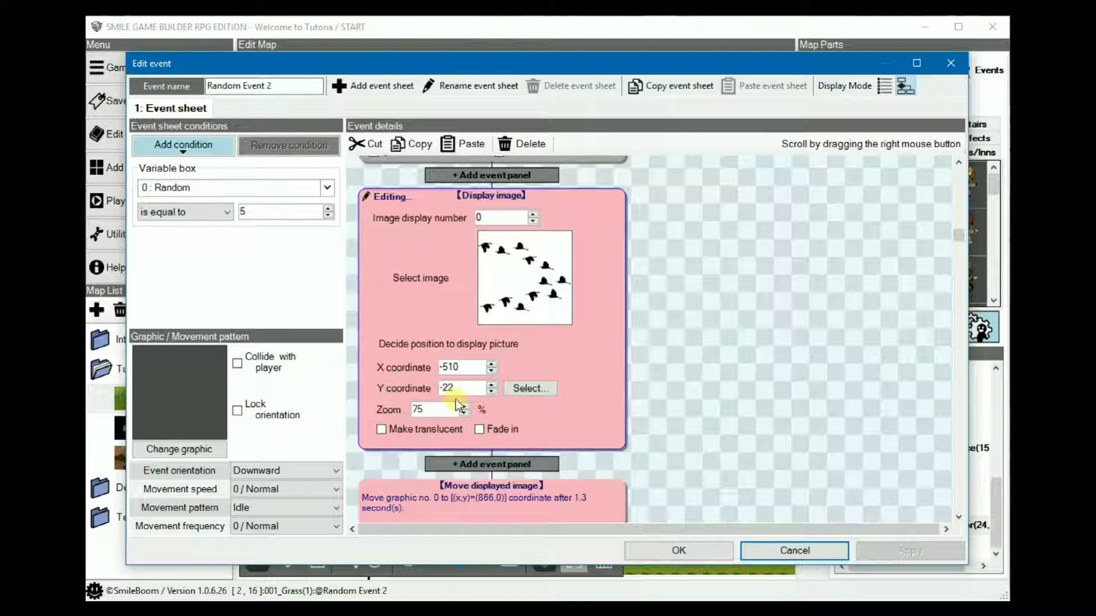
{"action": "scroll", "coordinate": [710, 408], "scroll_direction": "down", "scroll_amount": 3}
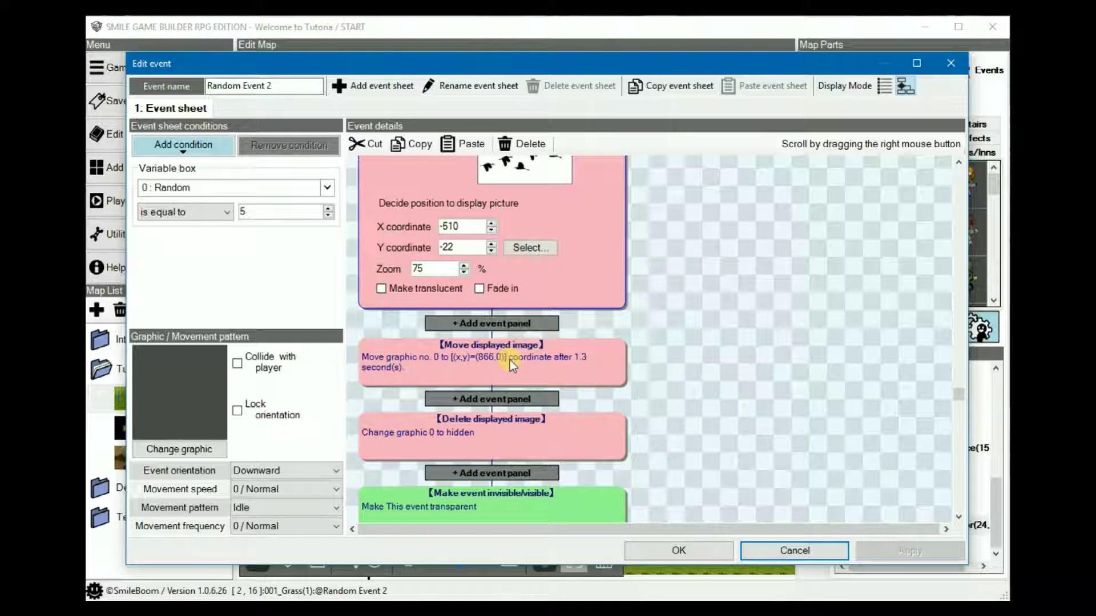
{"action": "left_click", "coordinate": [509, 361]}
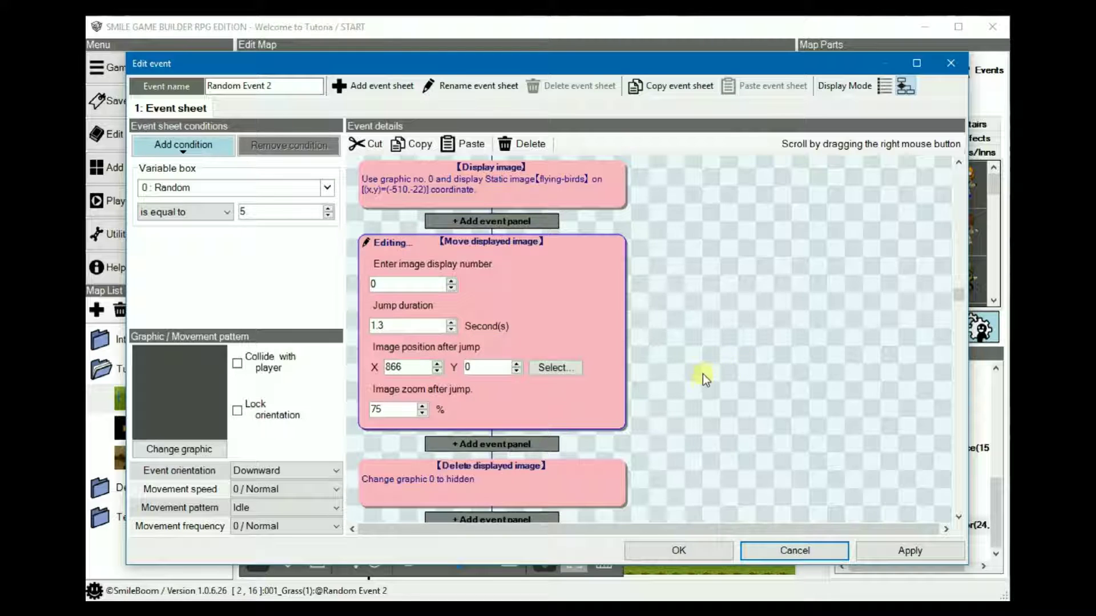
{"action": "right_click_drag", "start_coordinate": [718, 424], "coordinate": [729, 366]}
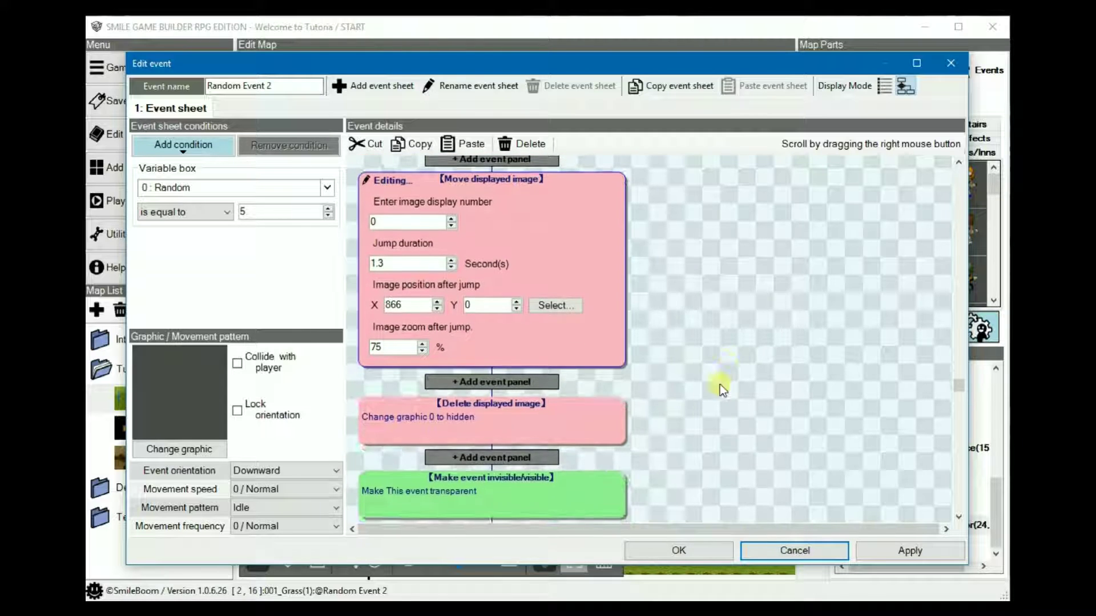
{"action": "left_click", "coordinate": [518, 429]}
{"action": "right_click_drag", "start_coordinate": [717, 443], "coordinate": [594, 406]}
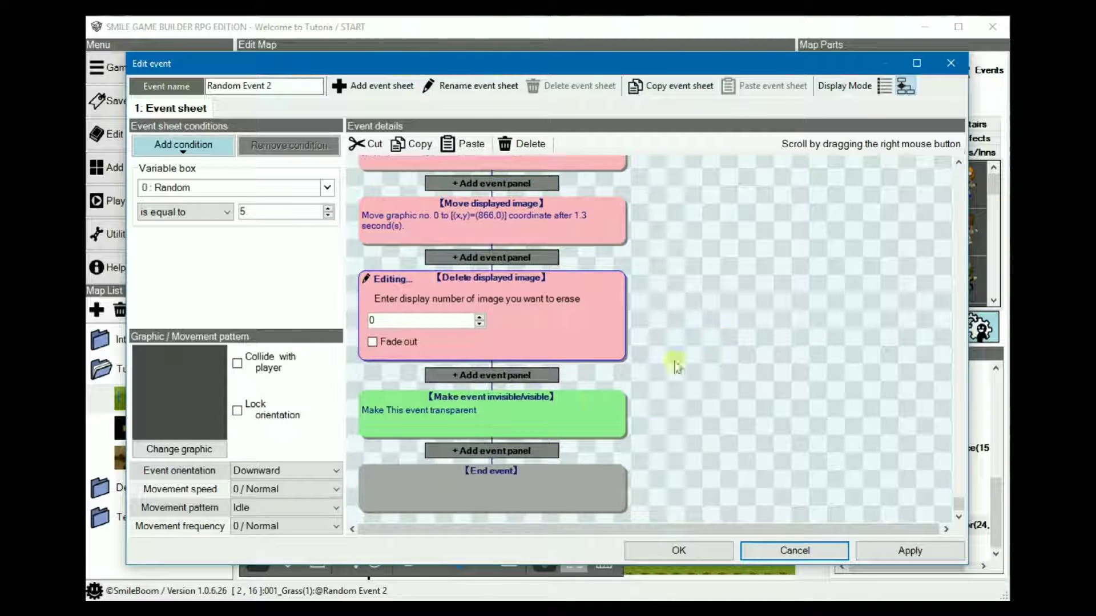
{"action": "left_click", "coordinate": [526, 410]}
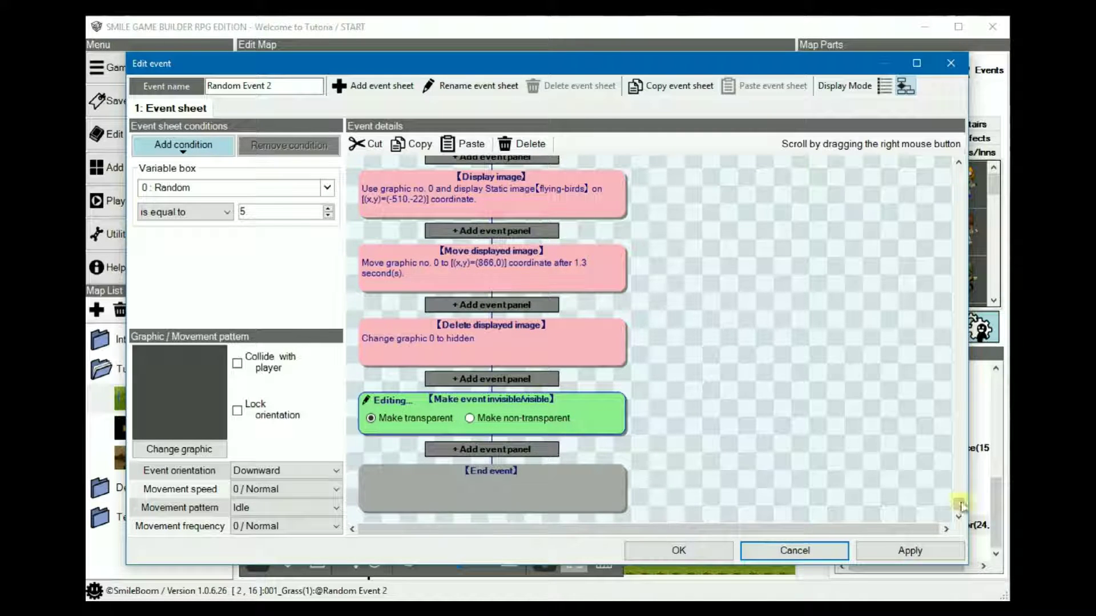
{"action": "left_click", "coordinate": [680, 550]}
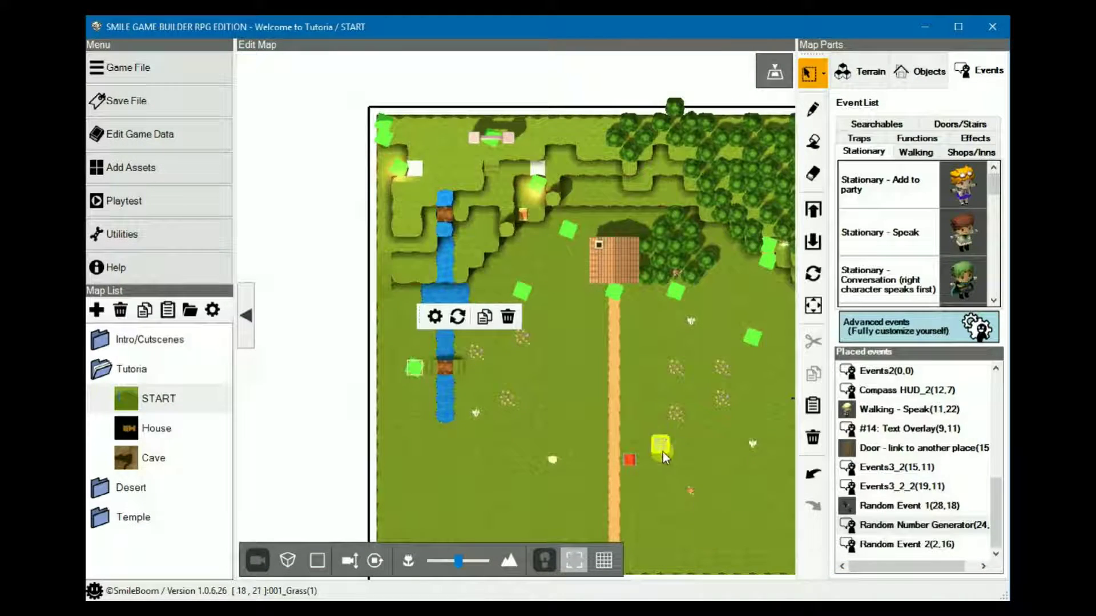
Launch a playtest of Welcome to Tutoria running on the START map.
{"action": "left_click", "coordinate": [109, 209]}
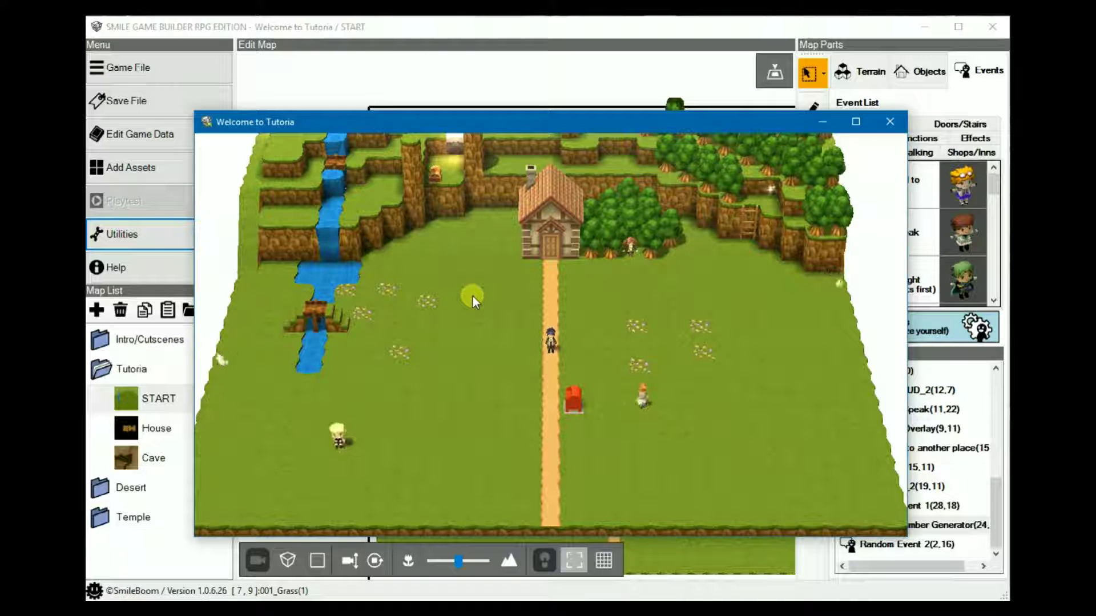
In the debug window, set the Random variable to 3 and move the panel aside.
{"action": "key", "text": "F9"}
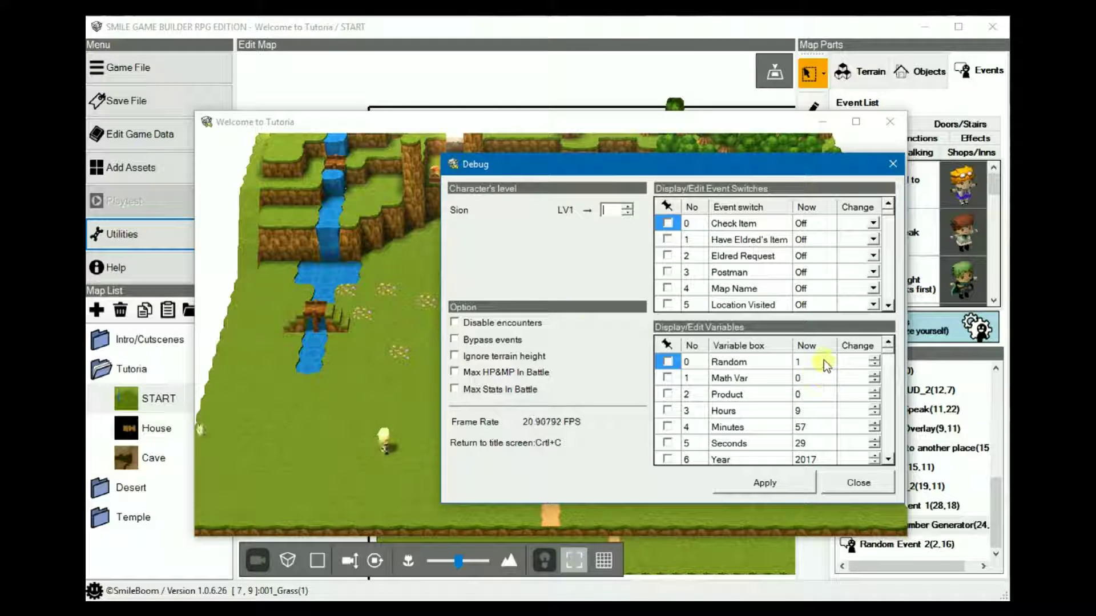
{"action": "left_click", "coordinate": [855, 362]}
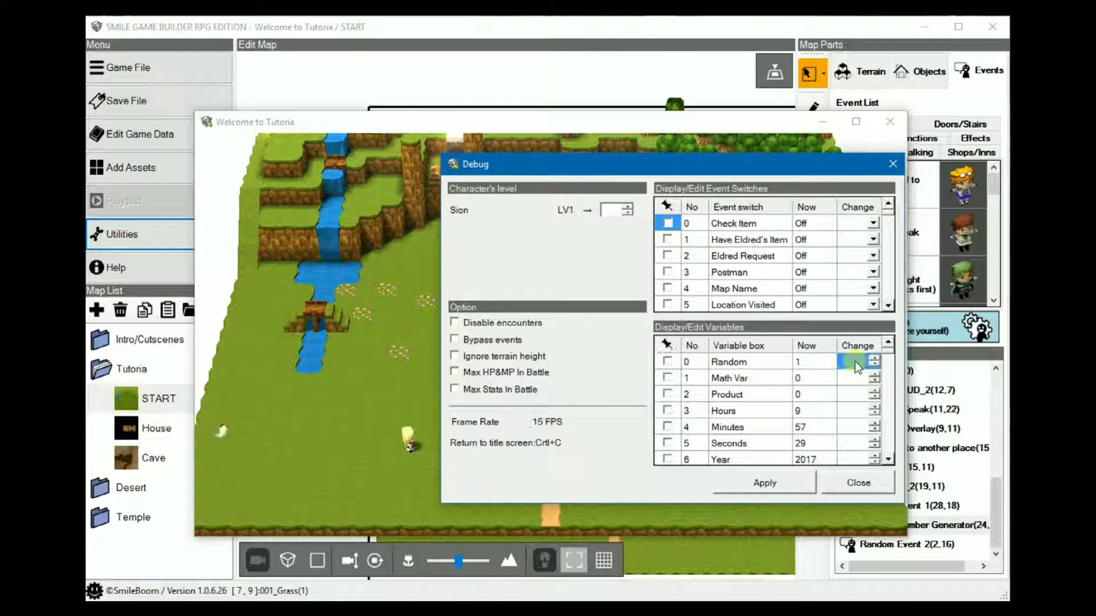
{"action": "left_click", "coordinate": [854, 361]}
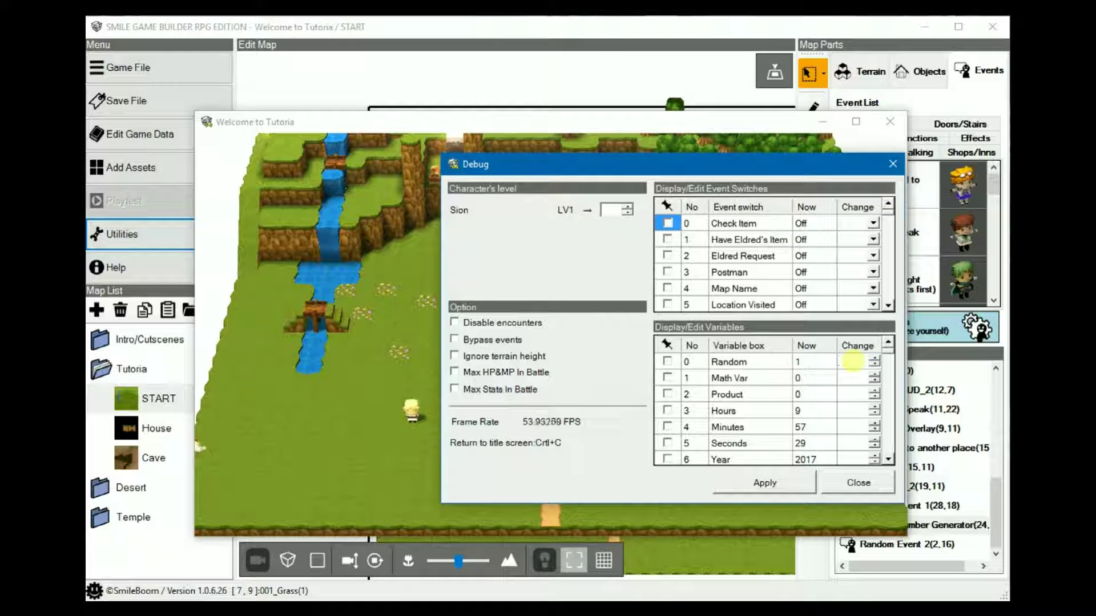
{"action": "type", "text": "3"}
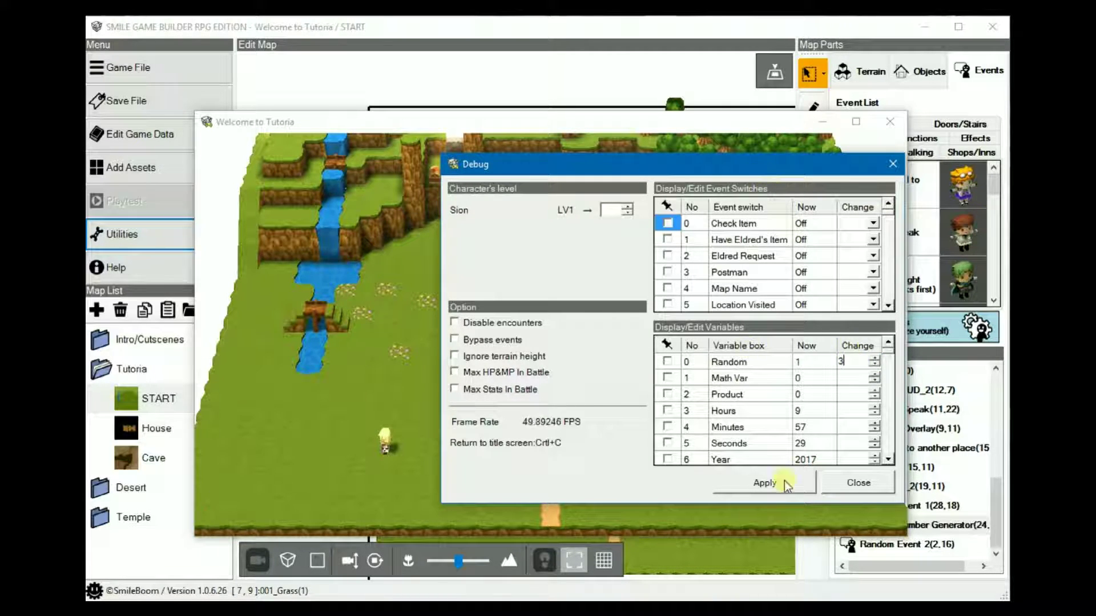
{"action": "left_click_drag", "start_coordinate": [536, 164], "coordinate": [1027, 180]}
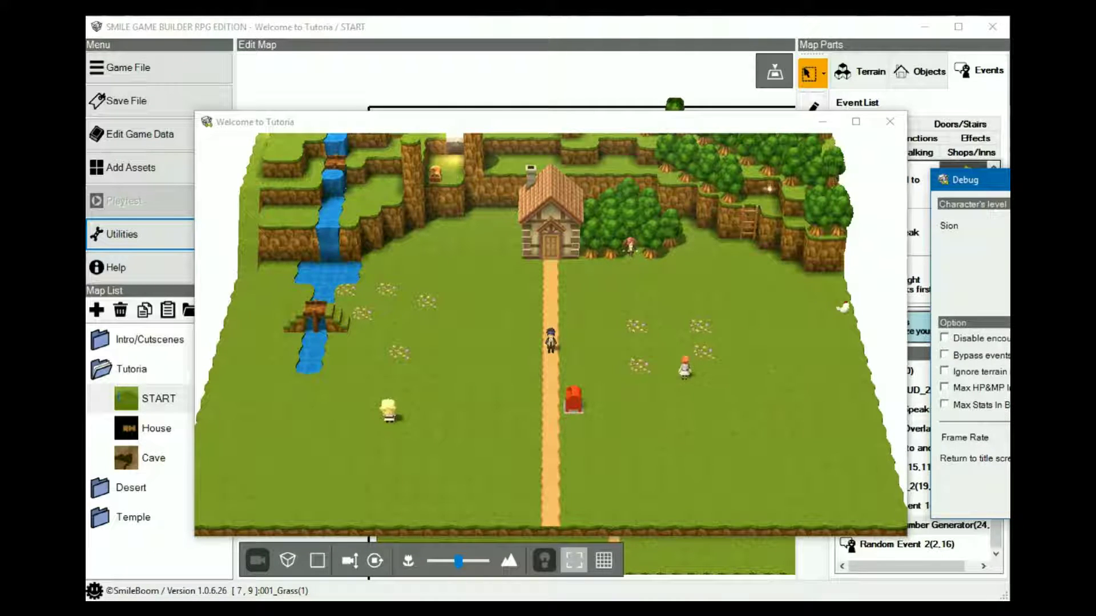
Change the Random variable to 5 and move the debug panel aside again.
{"action": "left_click_drag", "start_coordinate": [1007, 180], "coordinate": [638, 186]}
{"action": "left_click", "coordinate": [818, 380]}
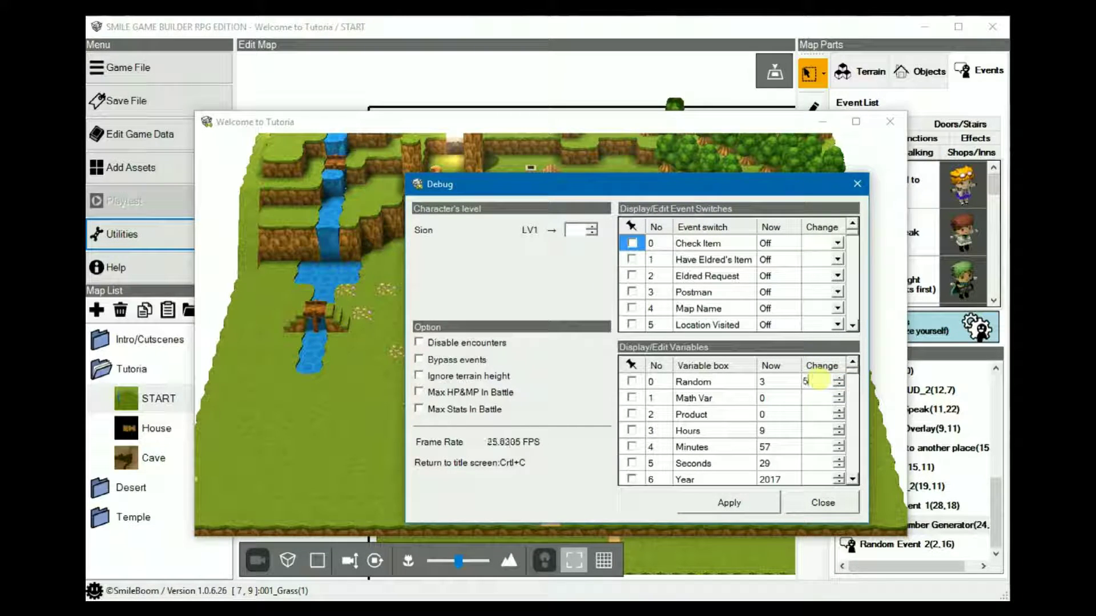
{"action": "type", "text": "5"}
{"action": "left_click_drag", "start_coordinate": [741, 183], "coordinate": [1095, 187]}
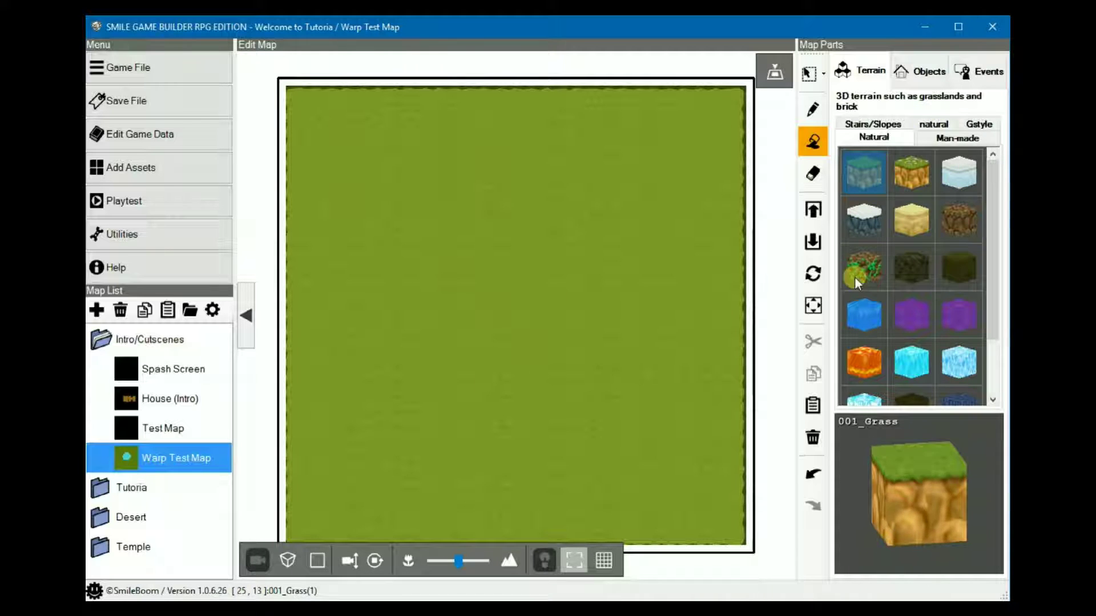
Outline a 014_Ice1 ice patch near the map centre and fill its inside.
{"action": "scroll", "coordinate": [916, 364], "scroll_direction": "down", "scroll_amount": 1}
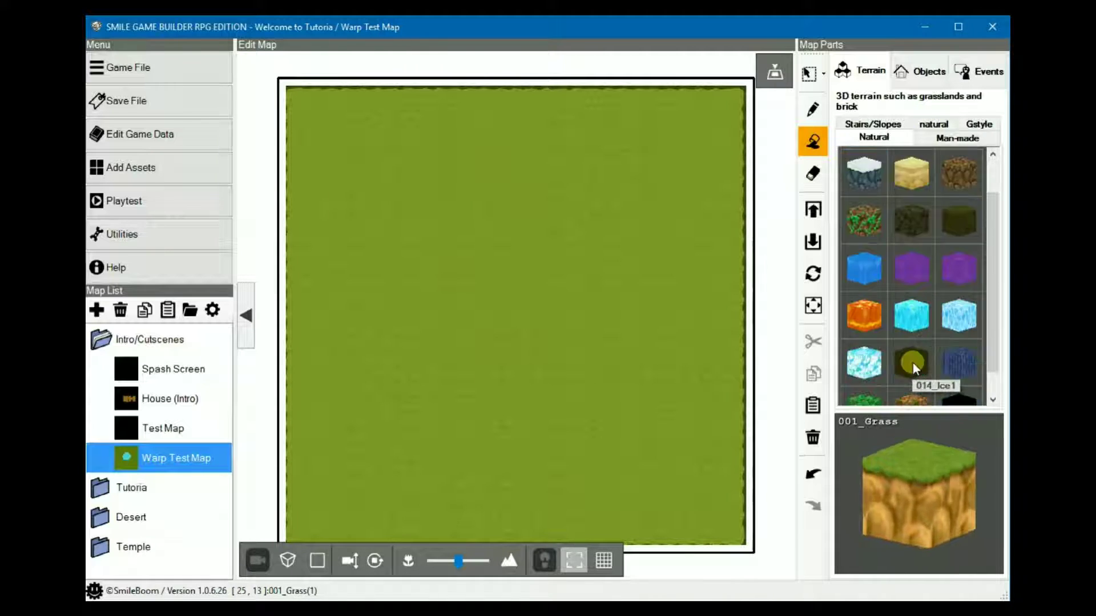
{"action": "left_click", "coordinate": [911, 314]}
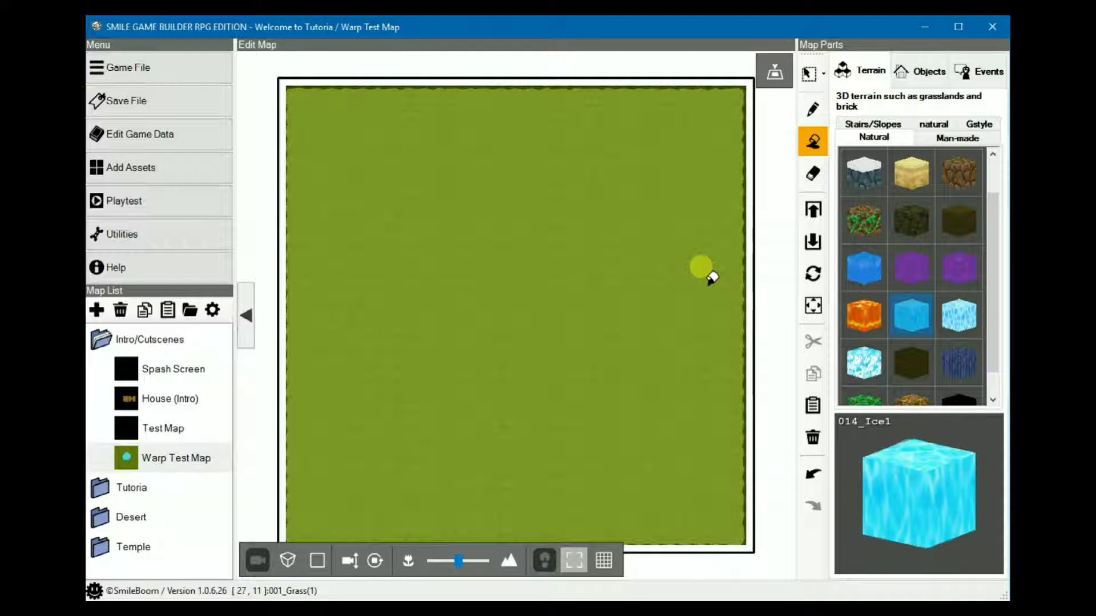
{"action": "left_click", "coordinate": [813, 108]}
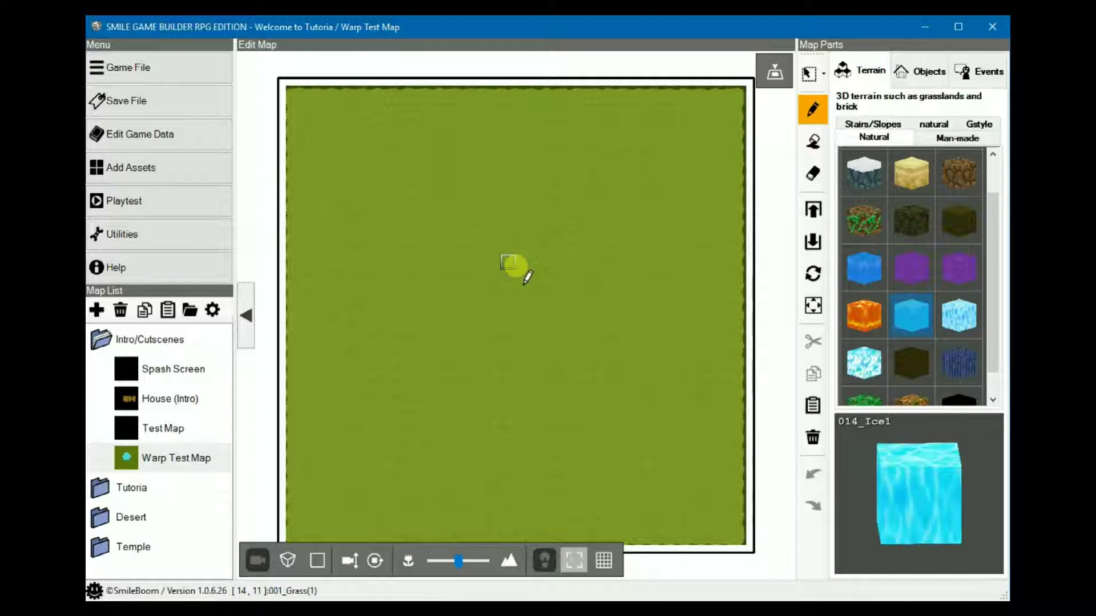
{"action": "mouse_move", "coordinate": [527, 279]}
{"action": "left_mouse_down"}
{"action": "mouse_move", "coordinate": [500, 253]}
{"action": "mouse_move", "coordinate": [483, 291]}
{"action": "mouse_move", "coordinate": [503, 316]}
{"action": "mouse_move", "coordinate": [578, 351]}
{"action": "mouse_move", "coordinate": [595, 279]}
{"action": "mouse_move", "coordinate": [585, 251]}
{"action": "mouse_move", "coordinate": [536, 231]}
{"action": "left_mouse_up"}
{"action": "left_click", "coordinate": [813, 141]}
{"action": "left_click", "coordinate": [559, 282]}
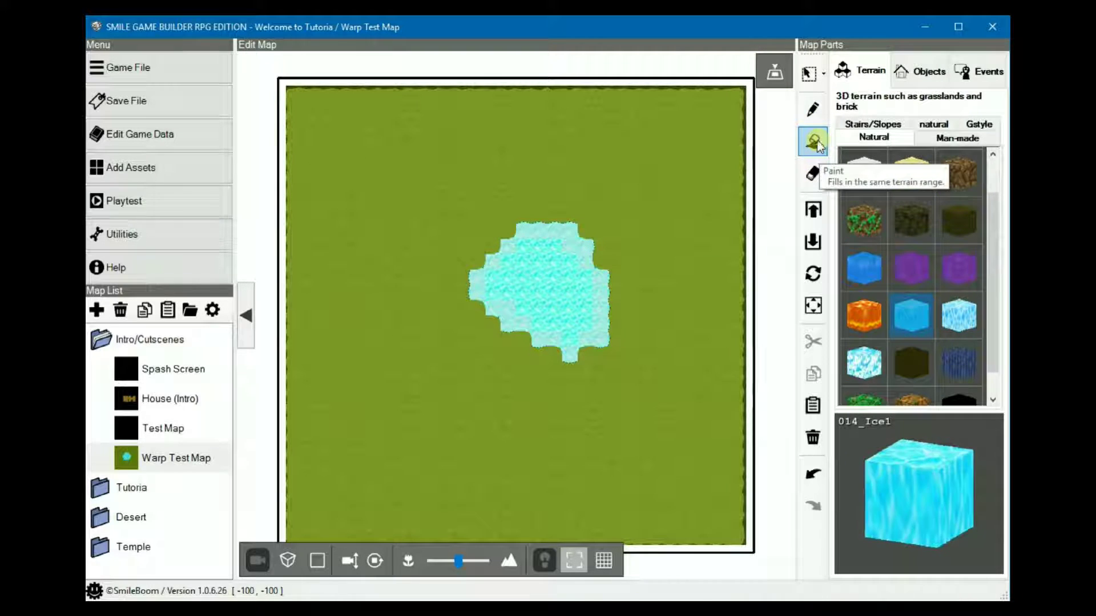
Save and playtest the map, walking the character around the ice edge.
{"action": "left_click", "coordinate": [137, 201]}
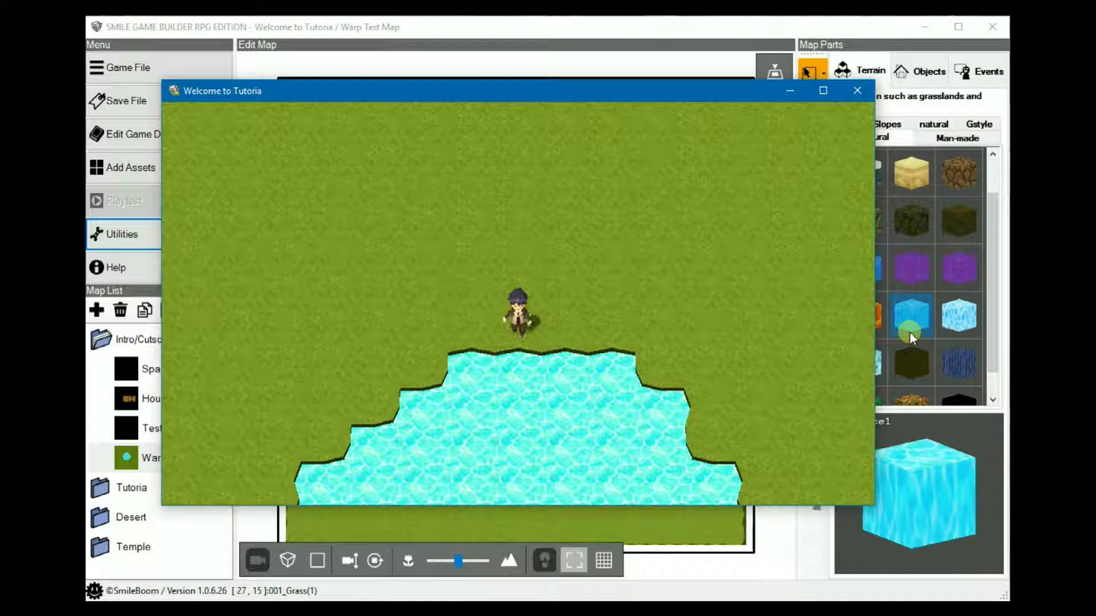
{"action": "key", "text": "Up"}
{"action": "key", "text": "Right"}
{"action": "key", "text": "Down"}
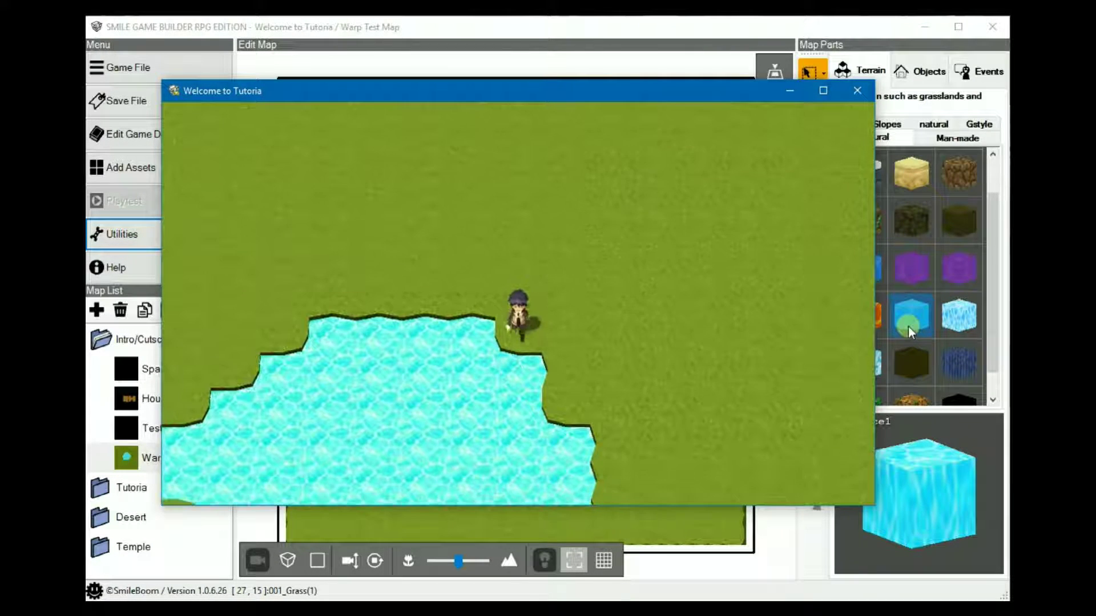
{"action": "key", "text": "Down"}
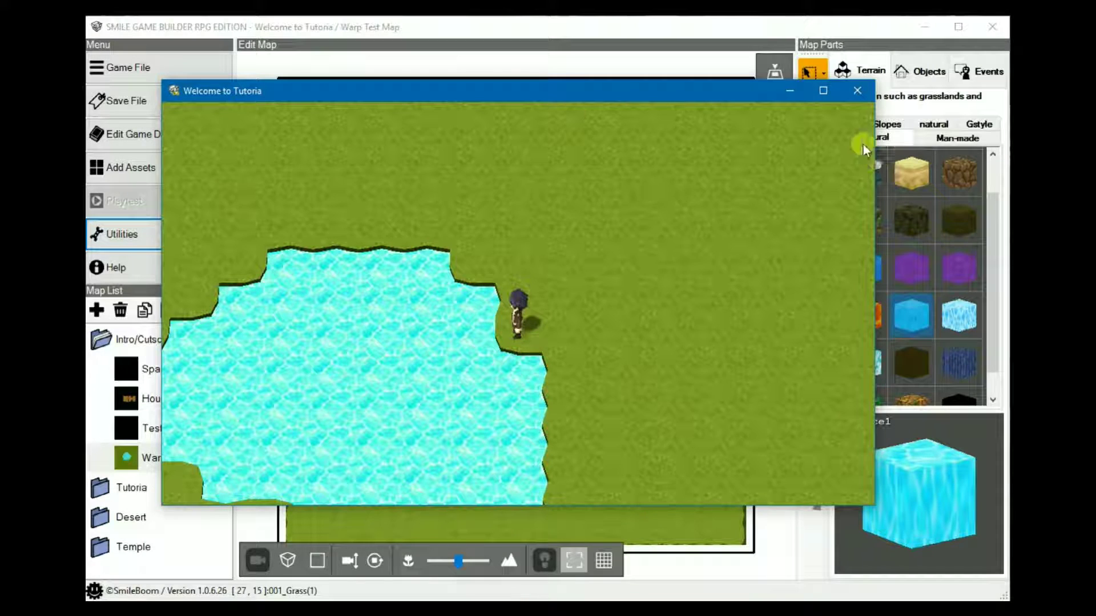
{"action": "left_click", "coordinate": [858, 90]}
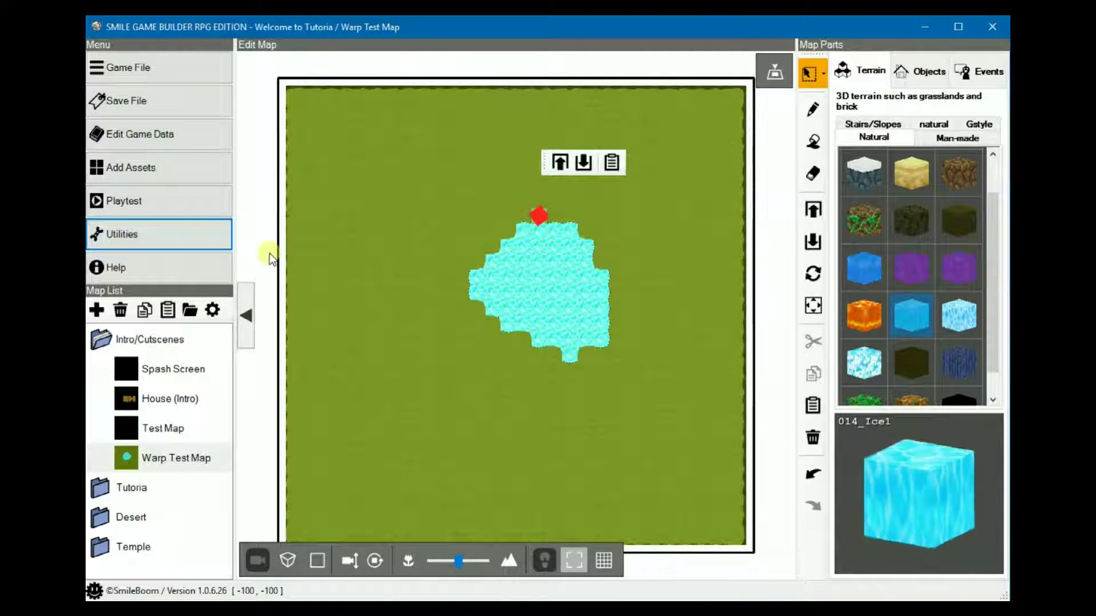
Mark the Natural terrain 014_Ice1 as Traversable in the Resource archive's Maps assets.
{"action": "left_click", "coordinate": [138, 169]}
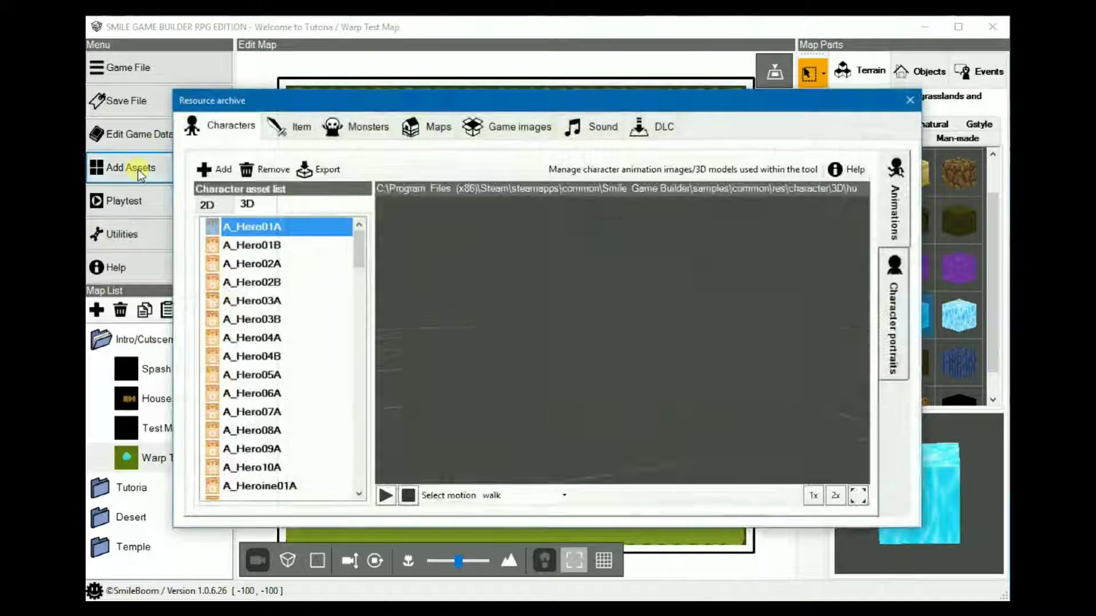
{"action": "left_click", "coordinate": [427, 128]}
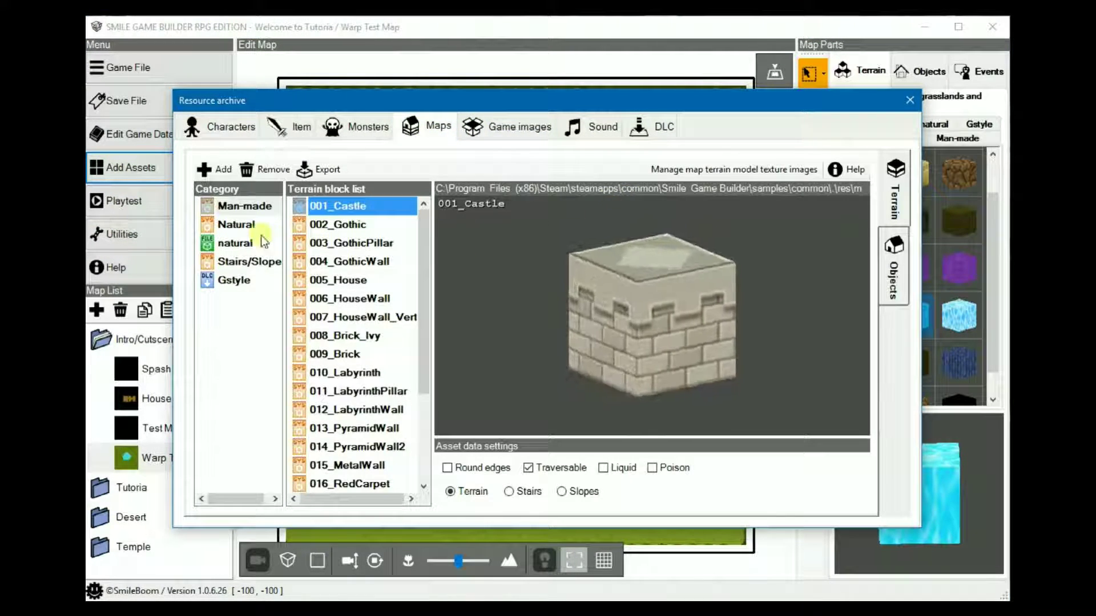
{"action": "left_click", "coordinate": [226, 227]}
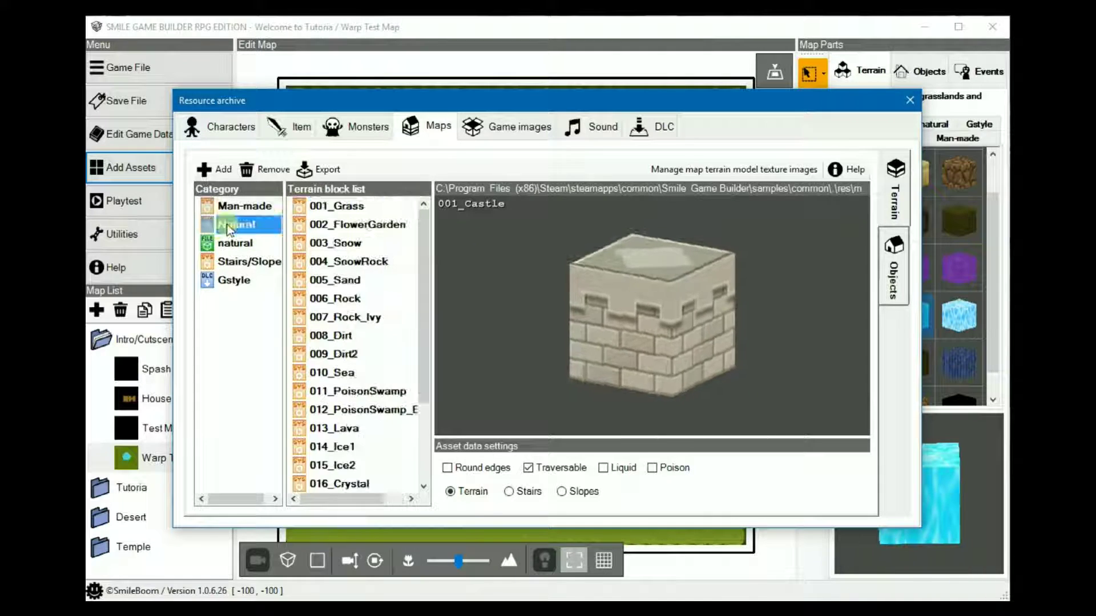
{"action": "left_click", "coordinate": [343, 447]}
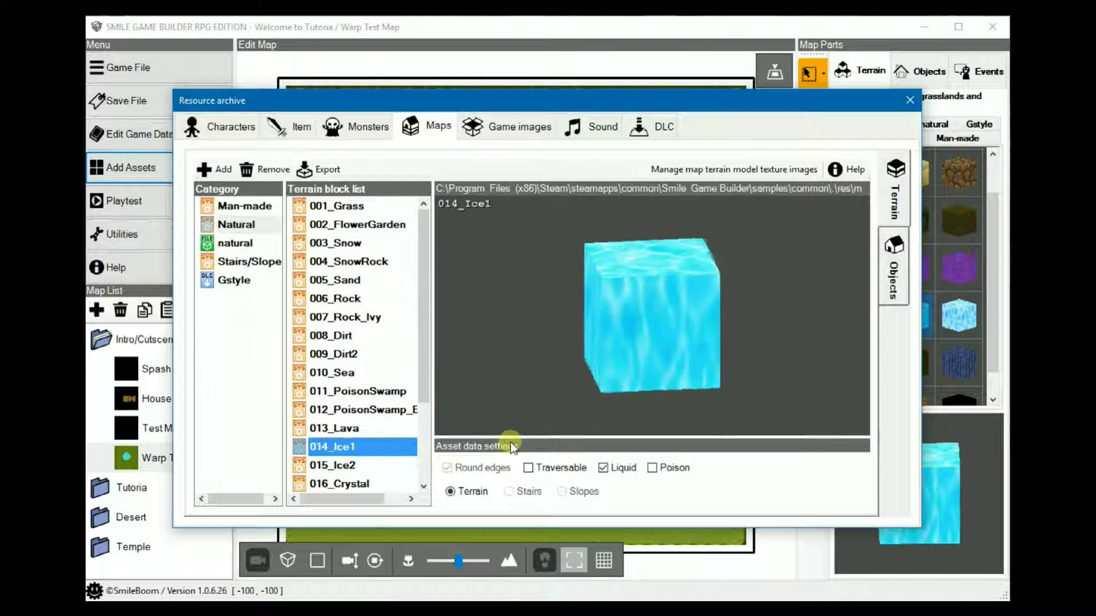
{"action": "left_click", "coordinate": [535, 467]}
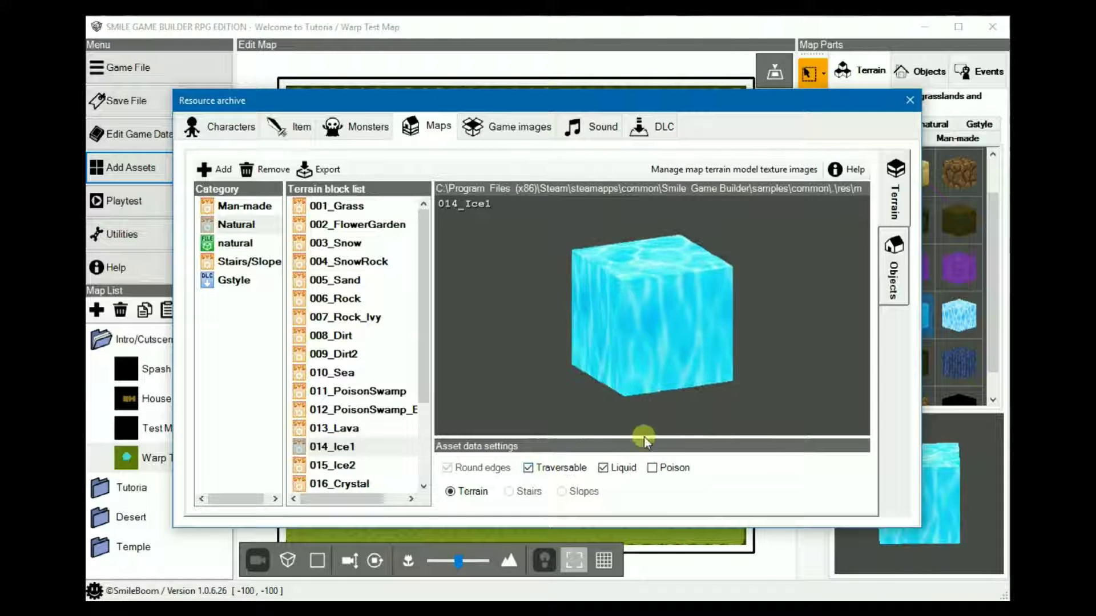
{"action": "left_click", "coordinate": [909, 100]}
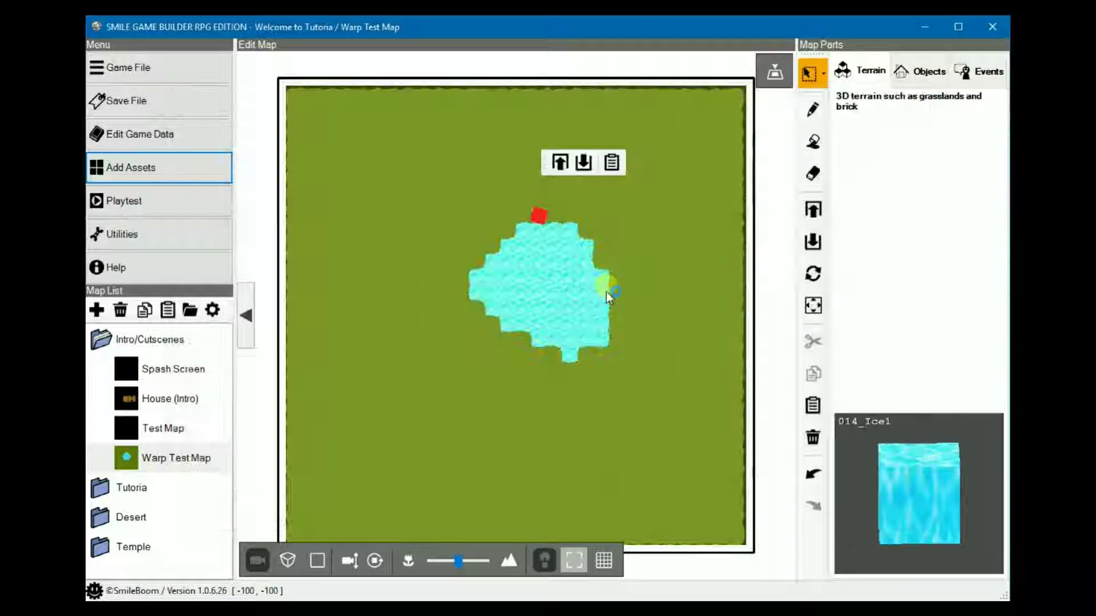
Save and playtest the map, walking the hero onto and across the ice.
{"action": "left_click", "coordinate": [130, 204]}
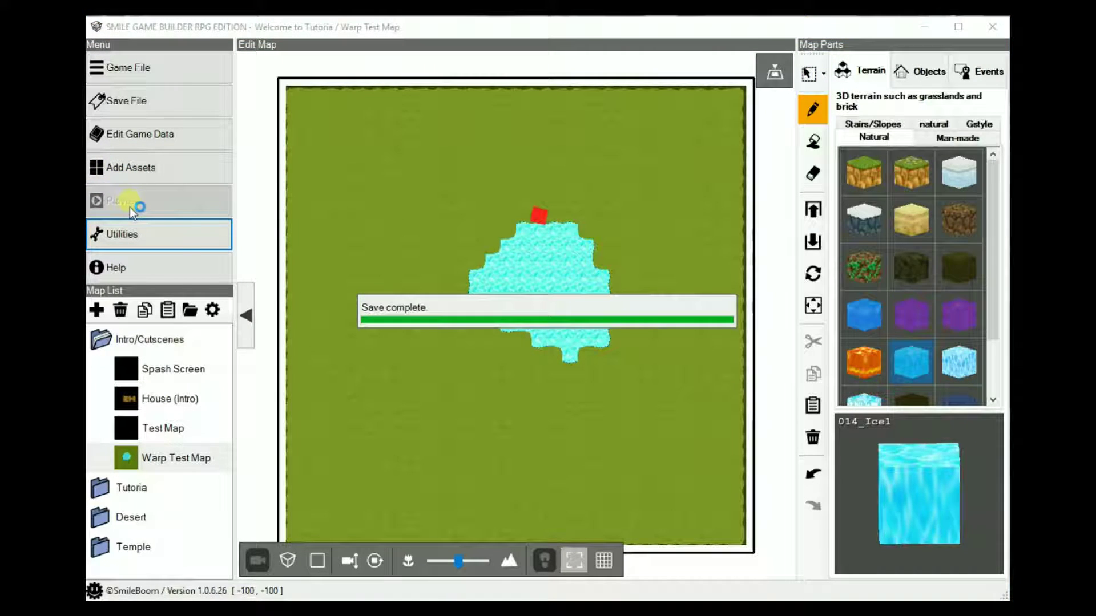
{"action": "key", "text": "Up"}
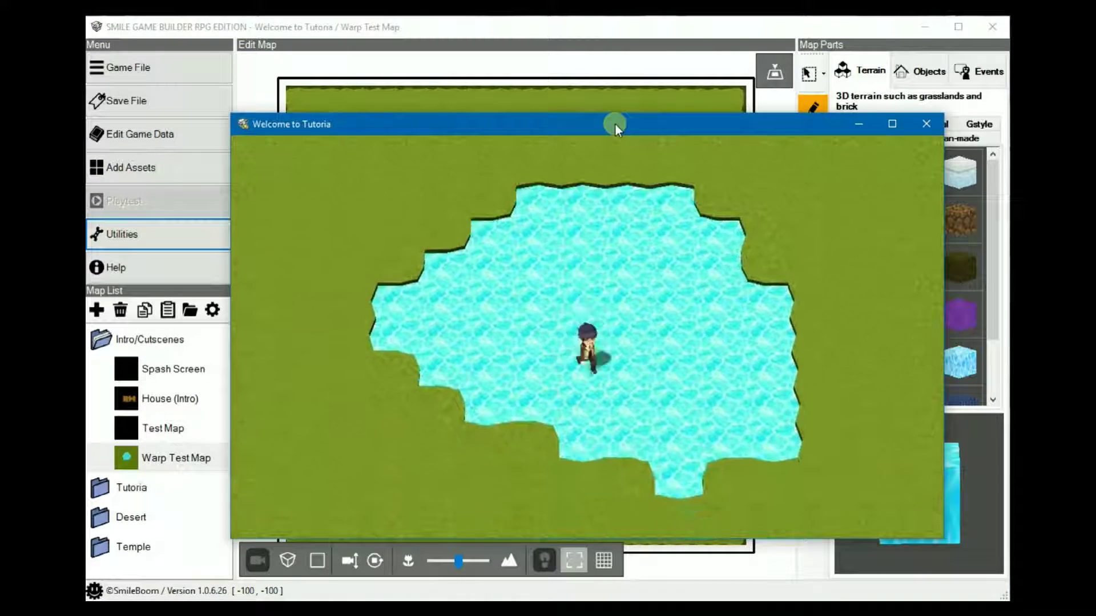
{"action": "key", "text": "Right"}
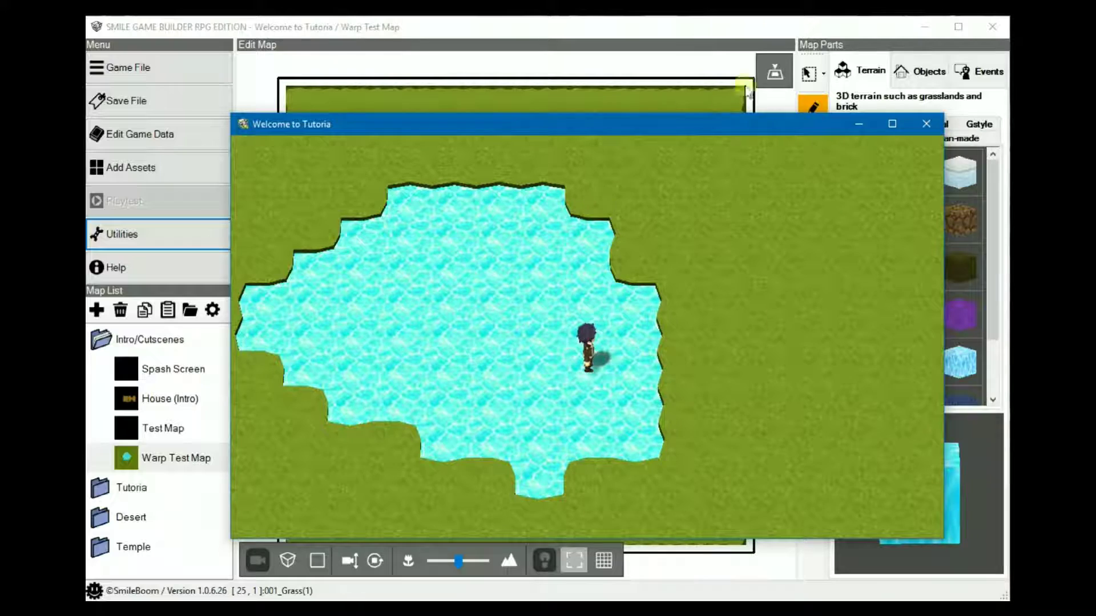
{"action": "left_click", "coordinate": [927, 124]}
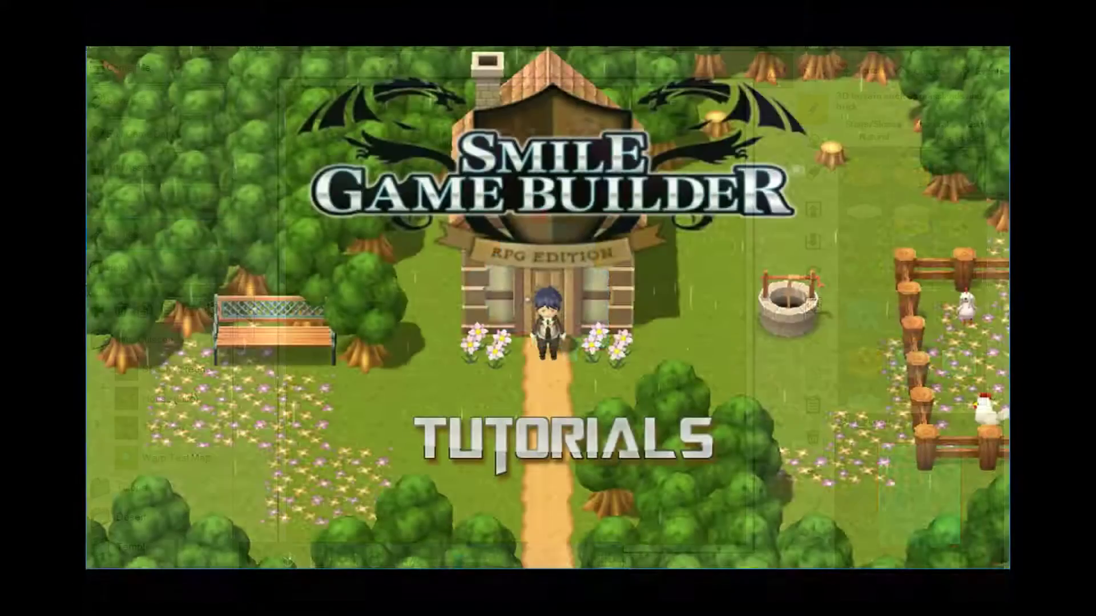